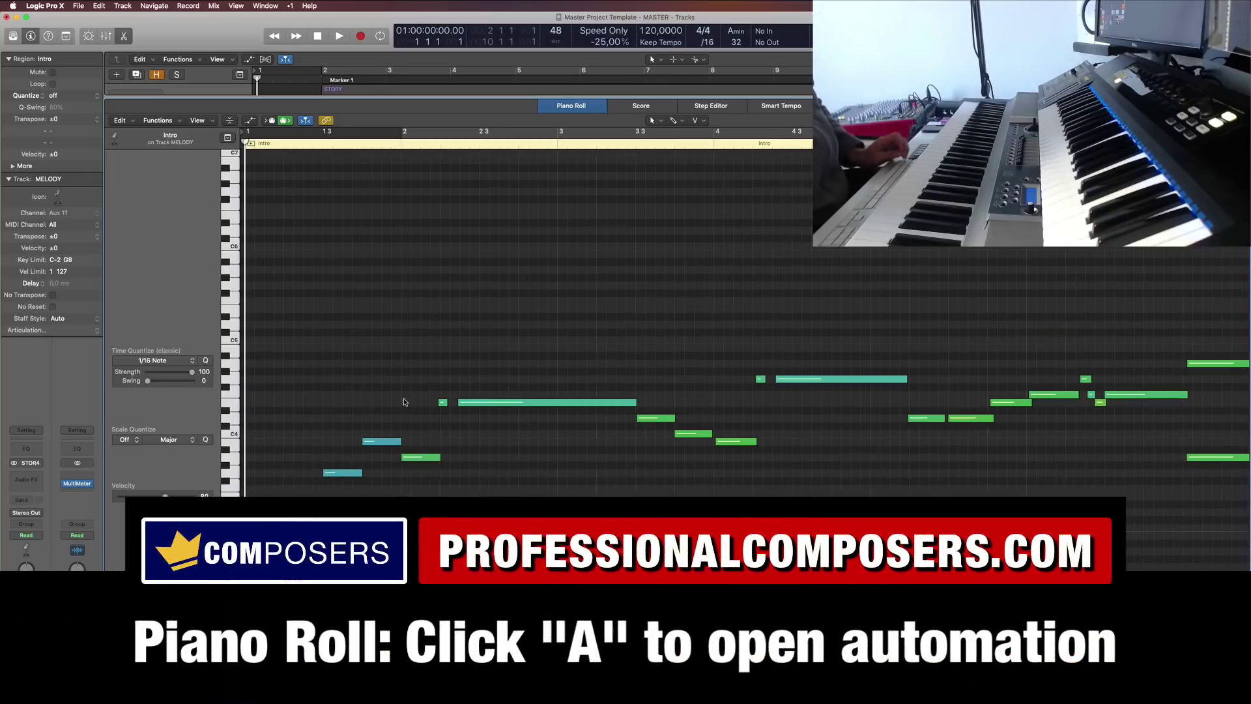
- Show the automation area for the Intro region in the Piano Roll
key("a")
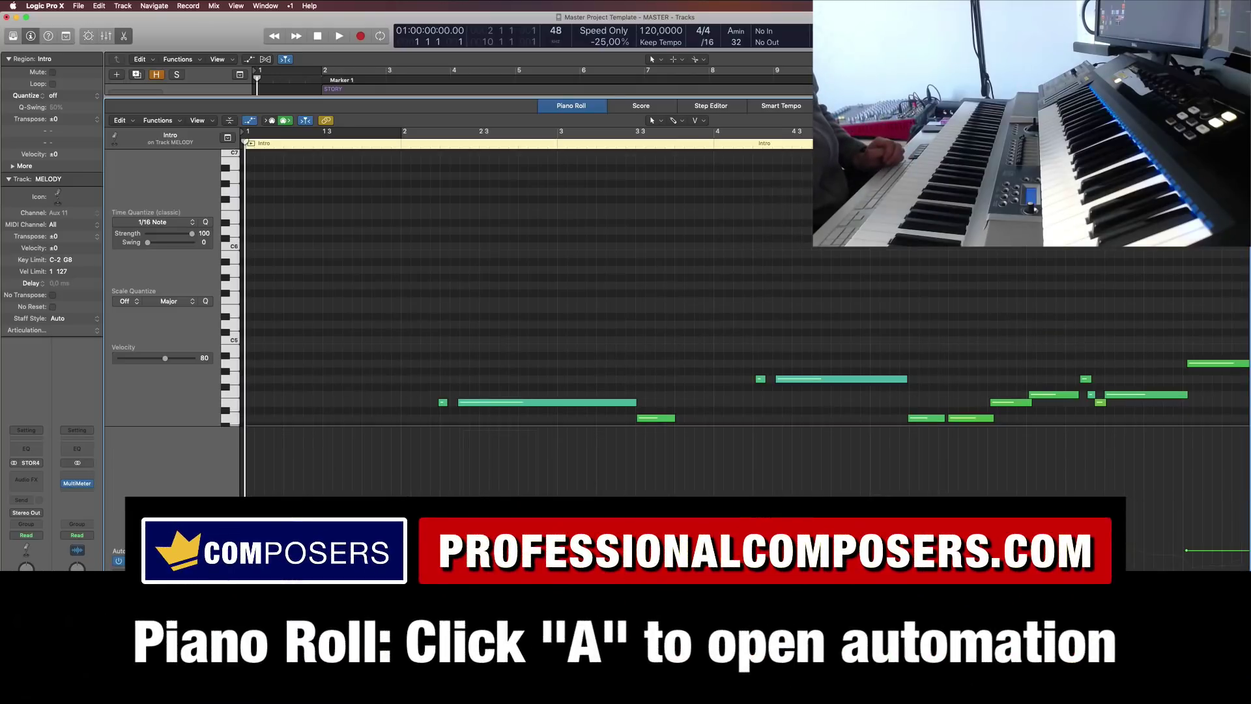
scroll(381, 392, "down", 5)
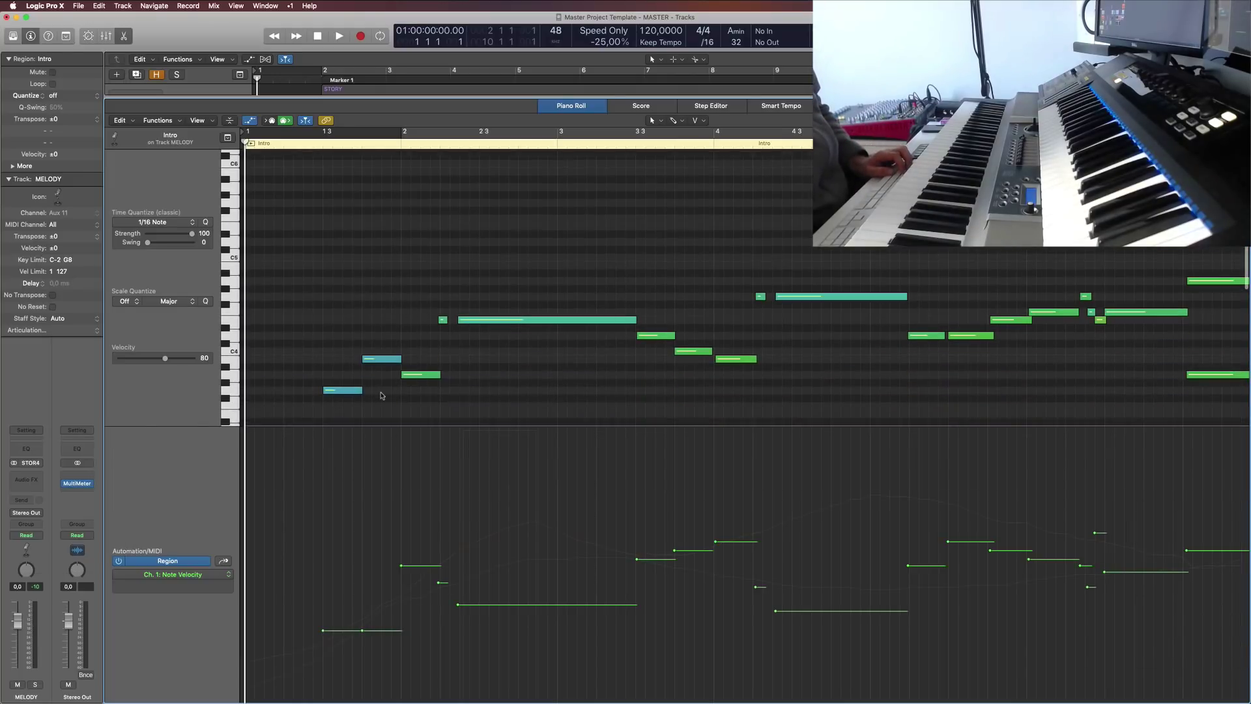
scroll(338, 399, "down", 1)
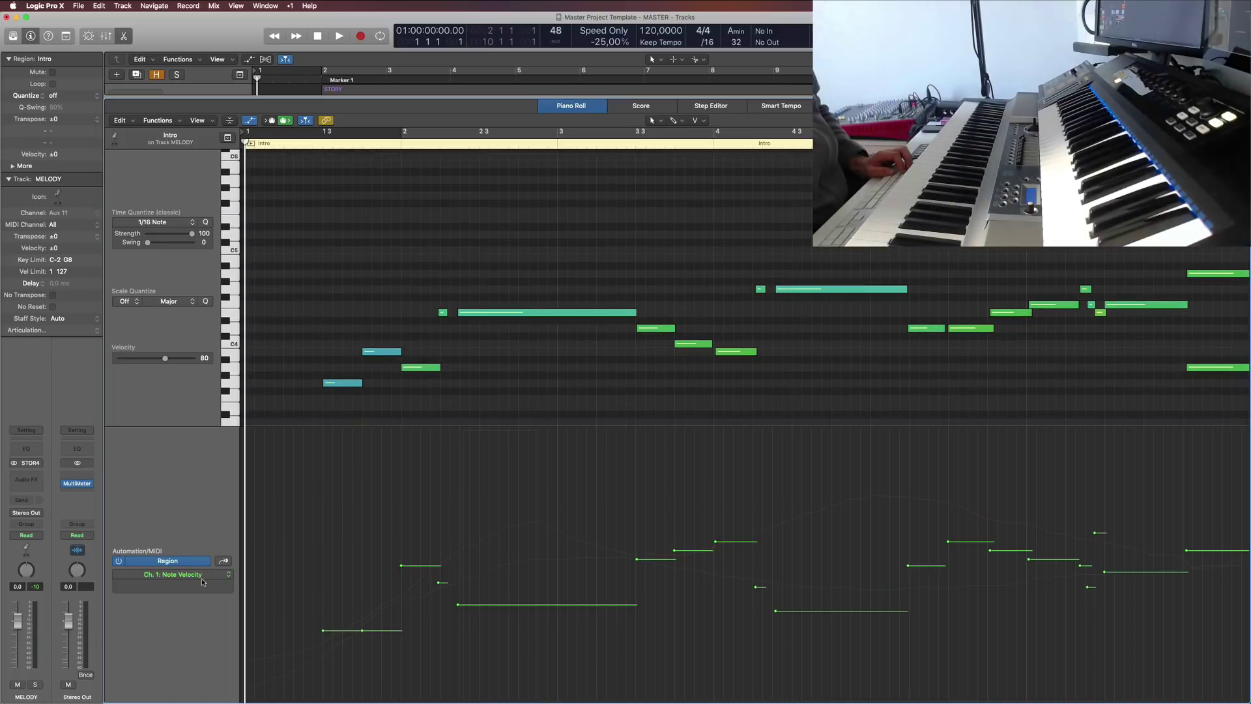
scroll(556, 389, "down", 1)
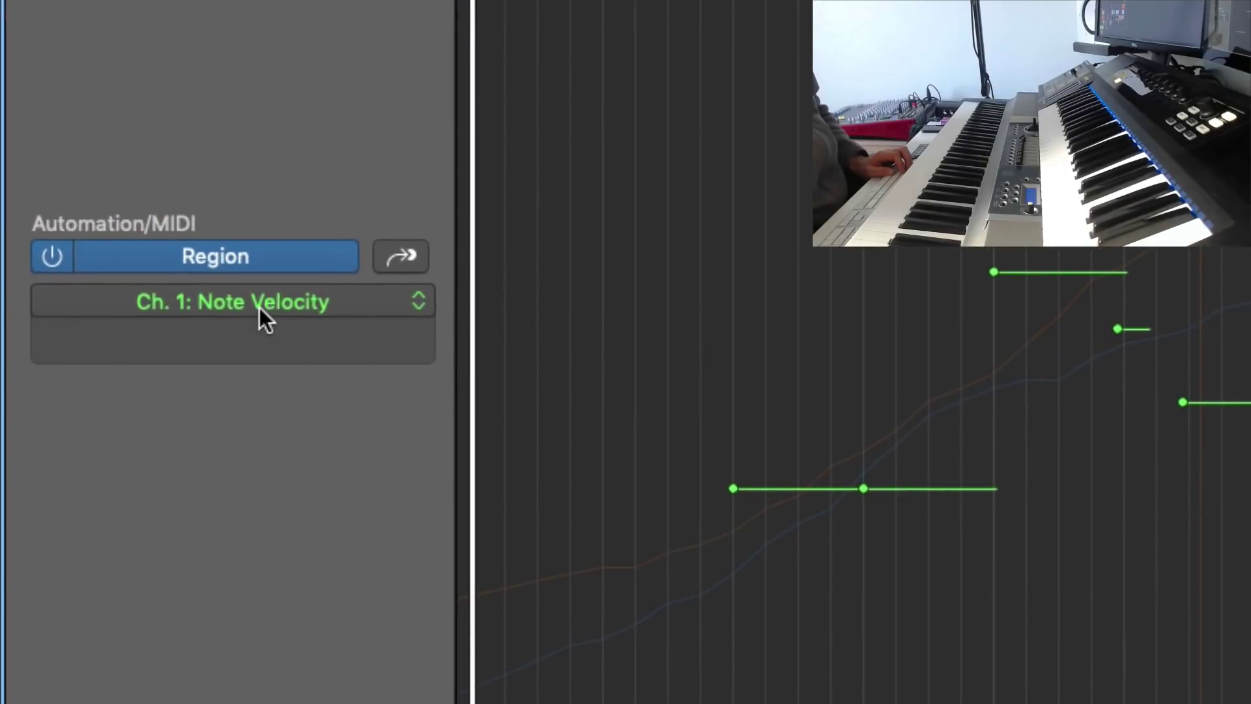
- Display the Ch. 1 Modulation data in the automation area and review its curve across the whole region
left_click(416, 308)
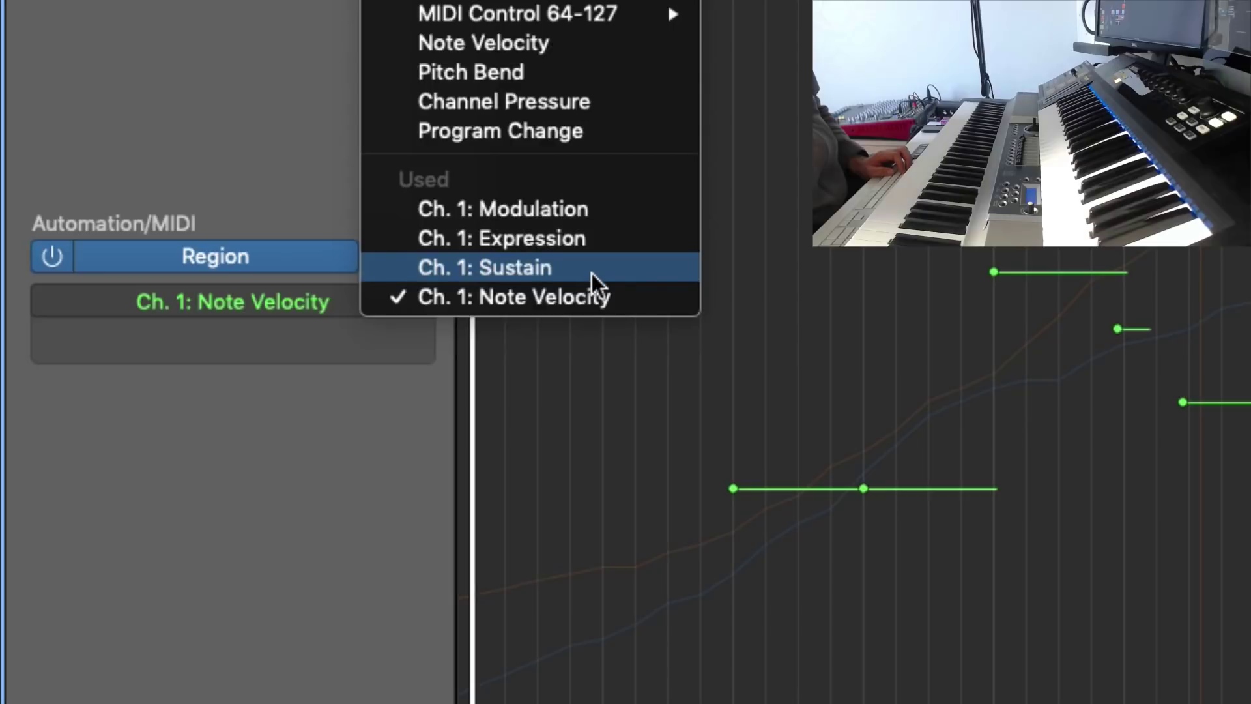
left_click(509, 209)
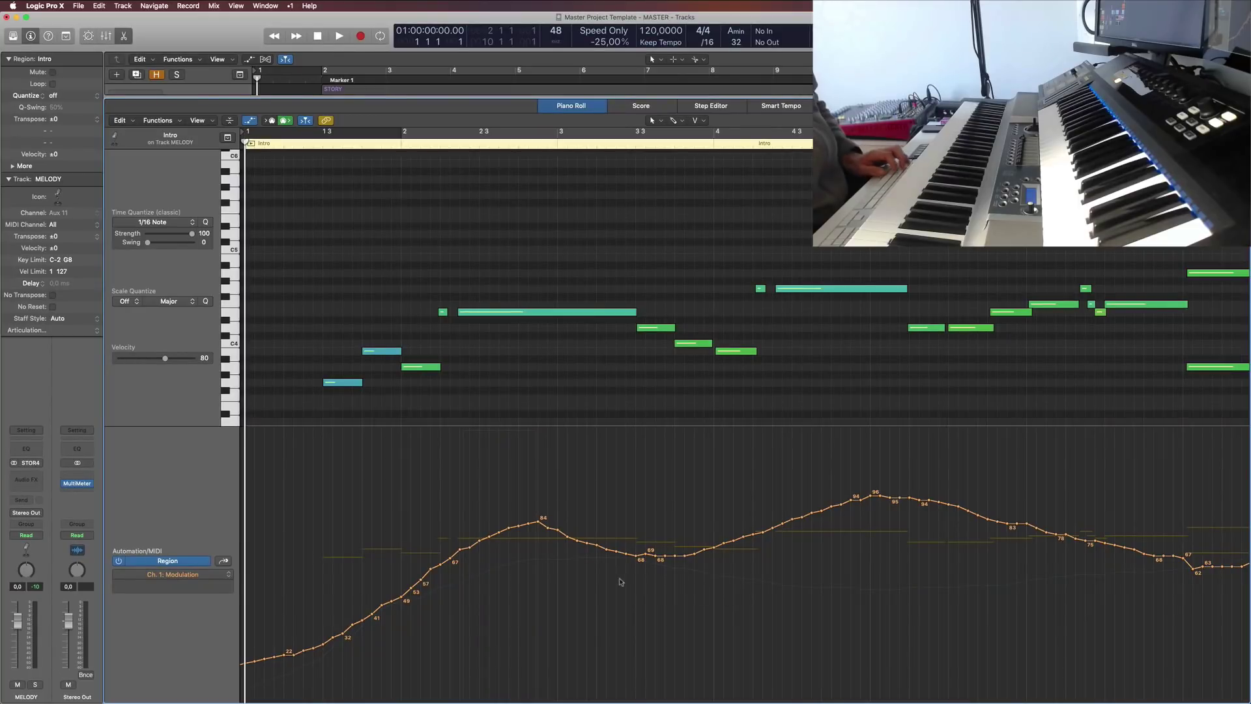
scroll(620, 580, "right", 10)
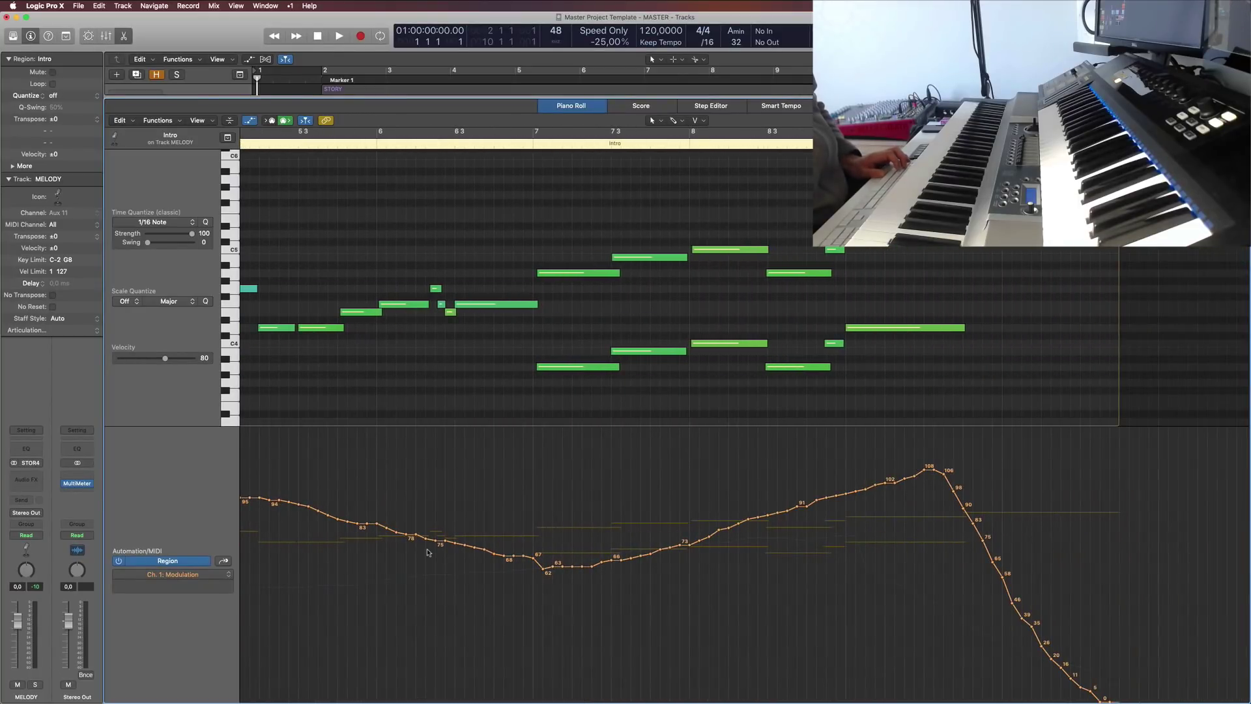
scroll(430, 552, "left", 10)
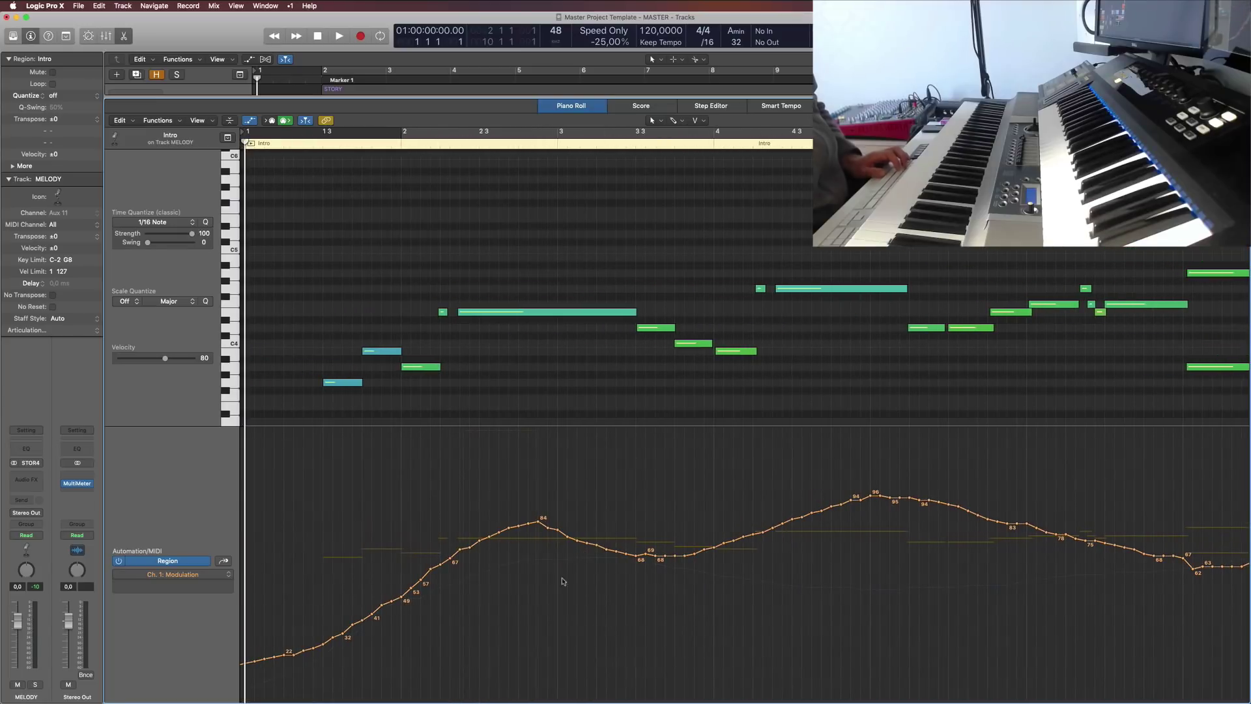
- Switch the automation area to Ch. 1 Expression and look over the list of available automation and MIDI parameters
left_click(172, 574)
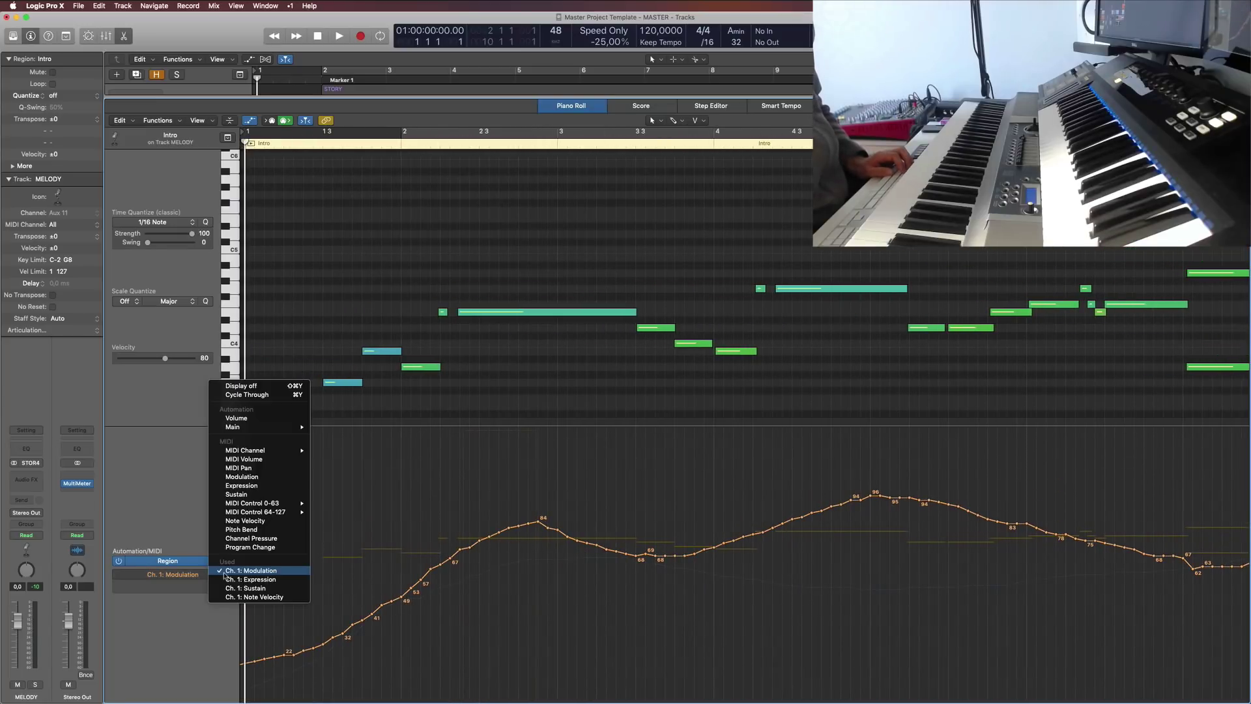
left_click(196, 577)
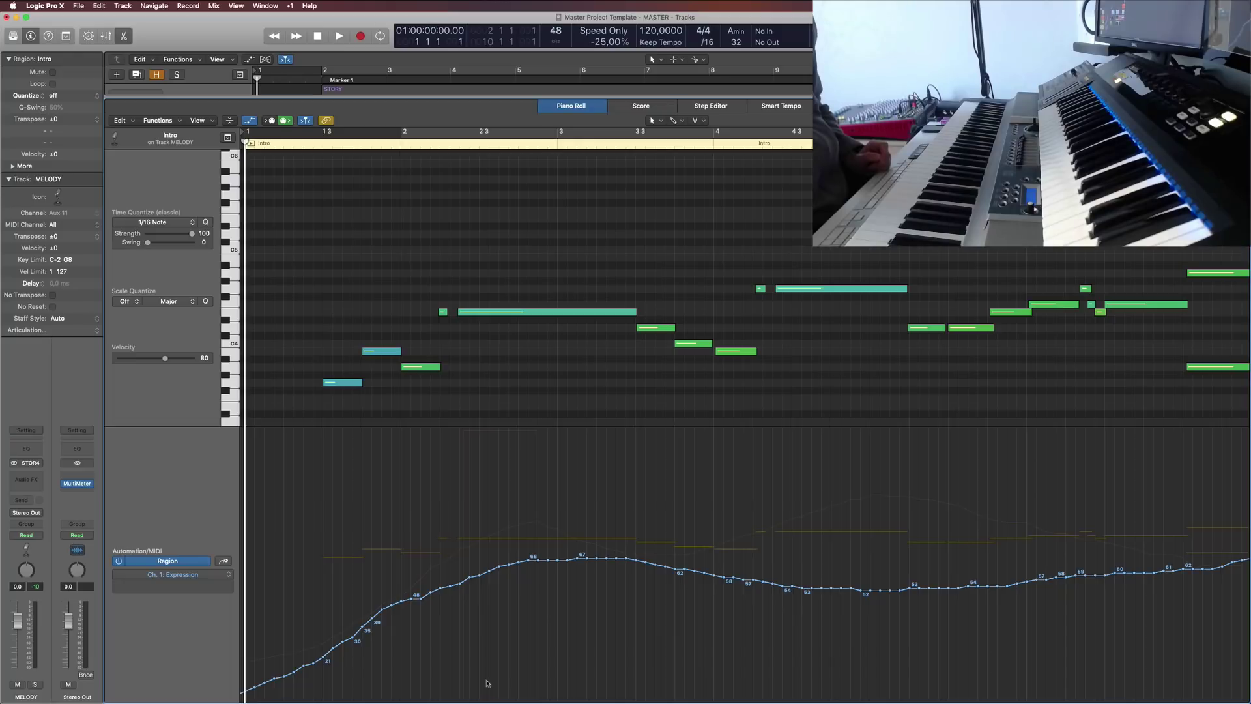
left_click(193, 584)
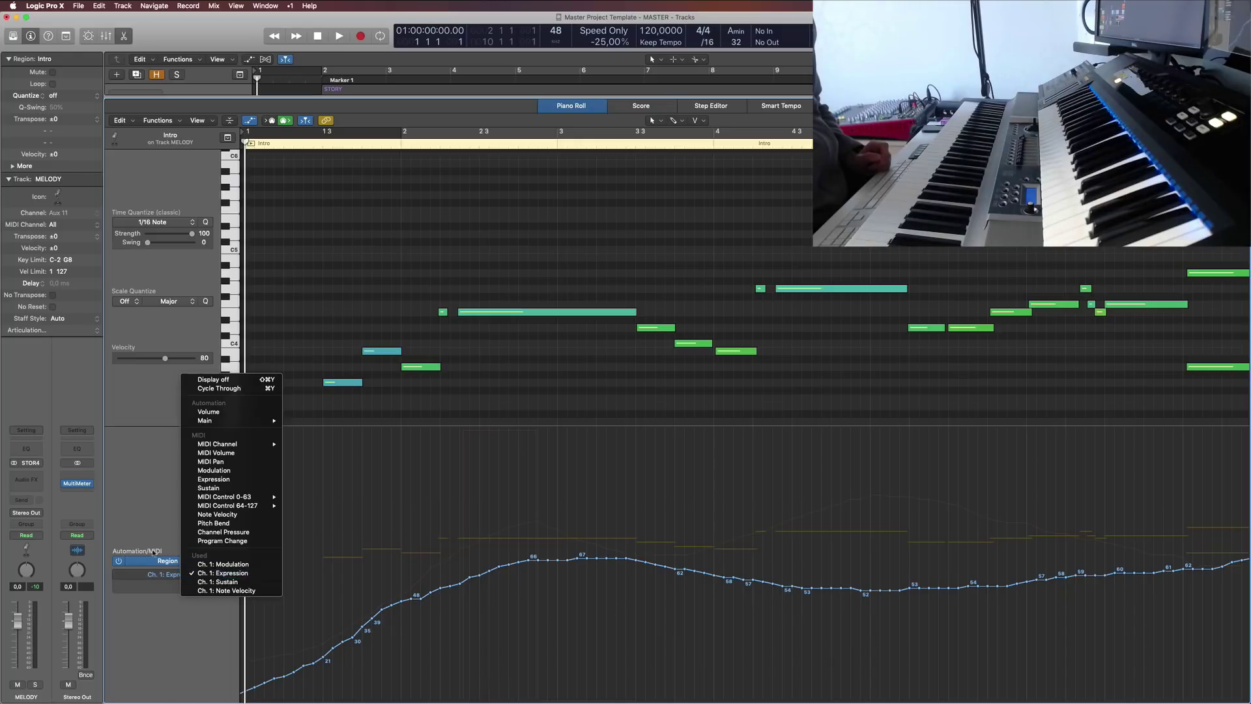
left_click(135, 506)
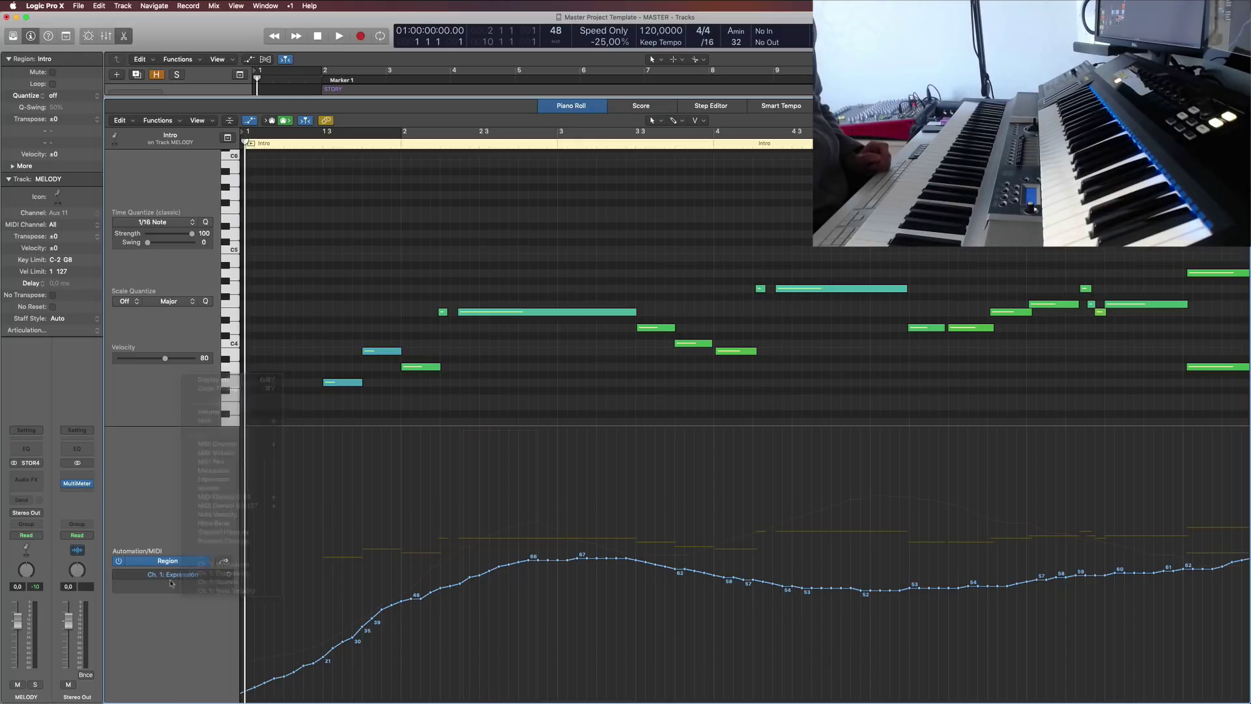
left_click(208, 576)
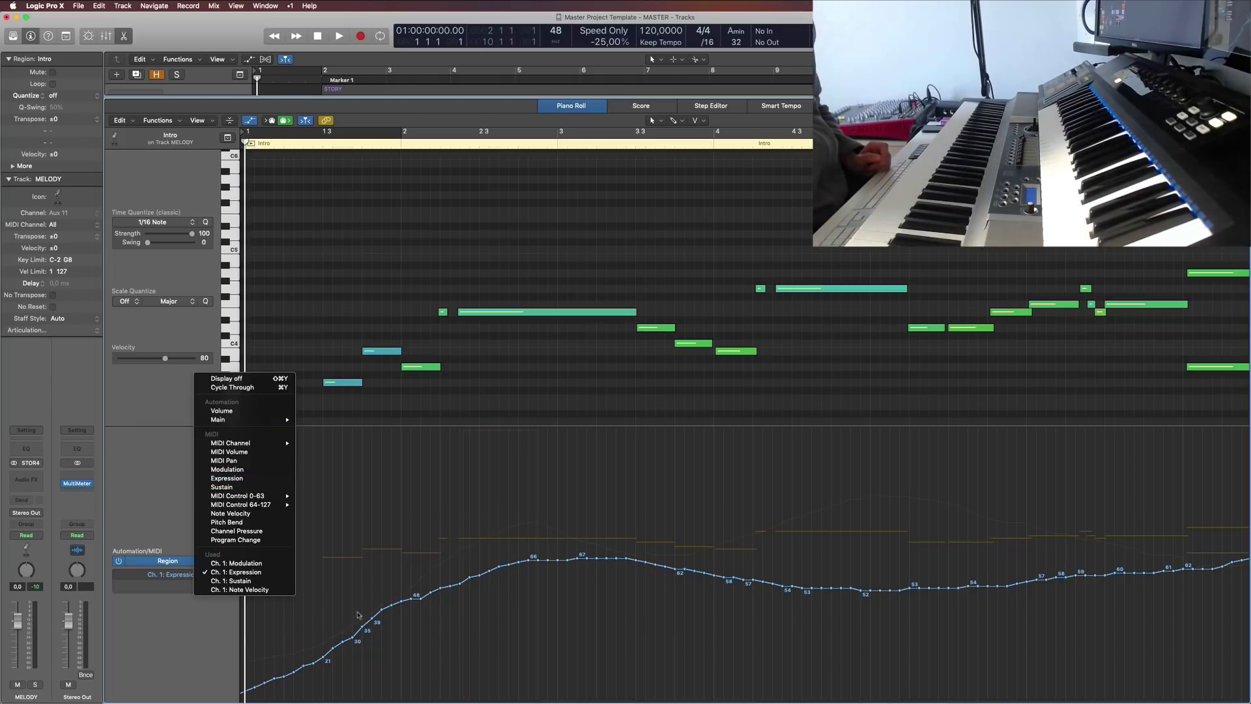
left_click(217, 638)
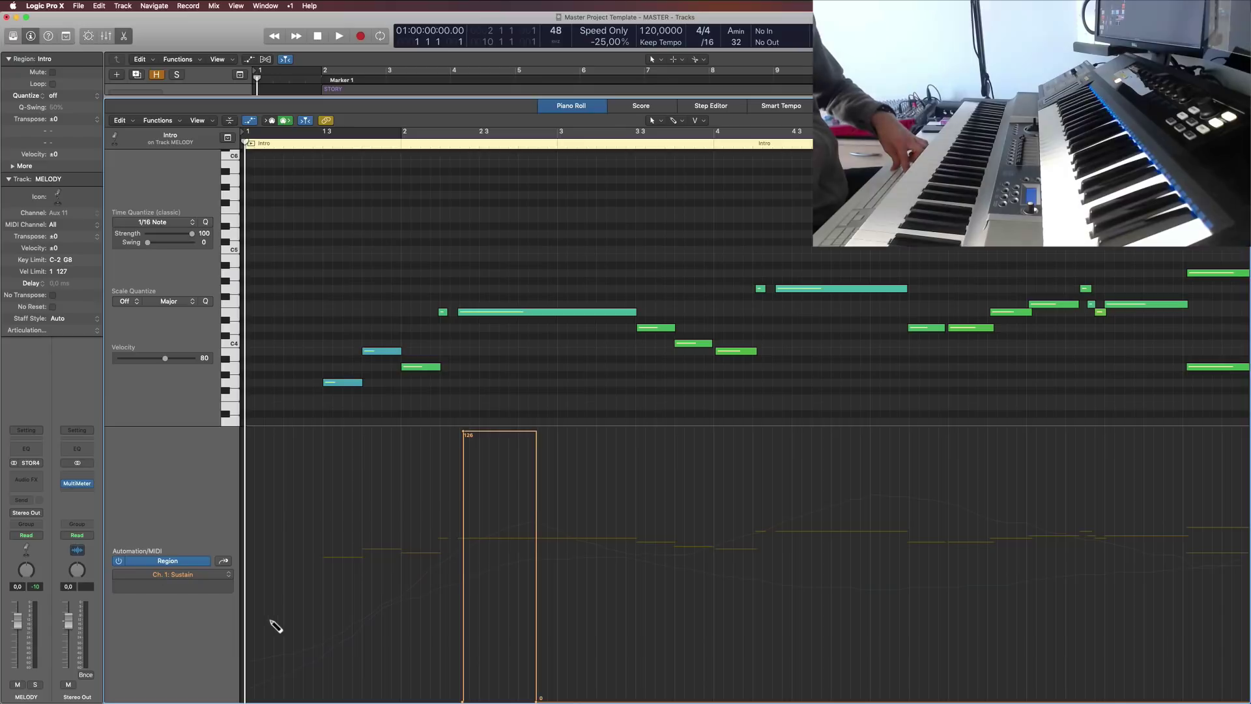
- Cycle the automation area repeatedly through Note Velocity, Modulation, Expression and Sustain, finishing on Ch. 1 Expression
key("1")
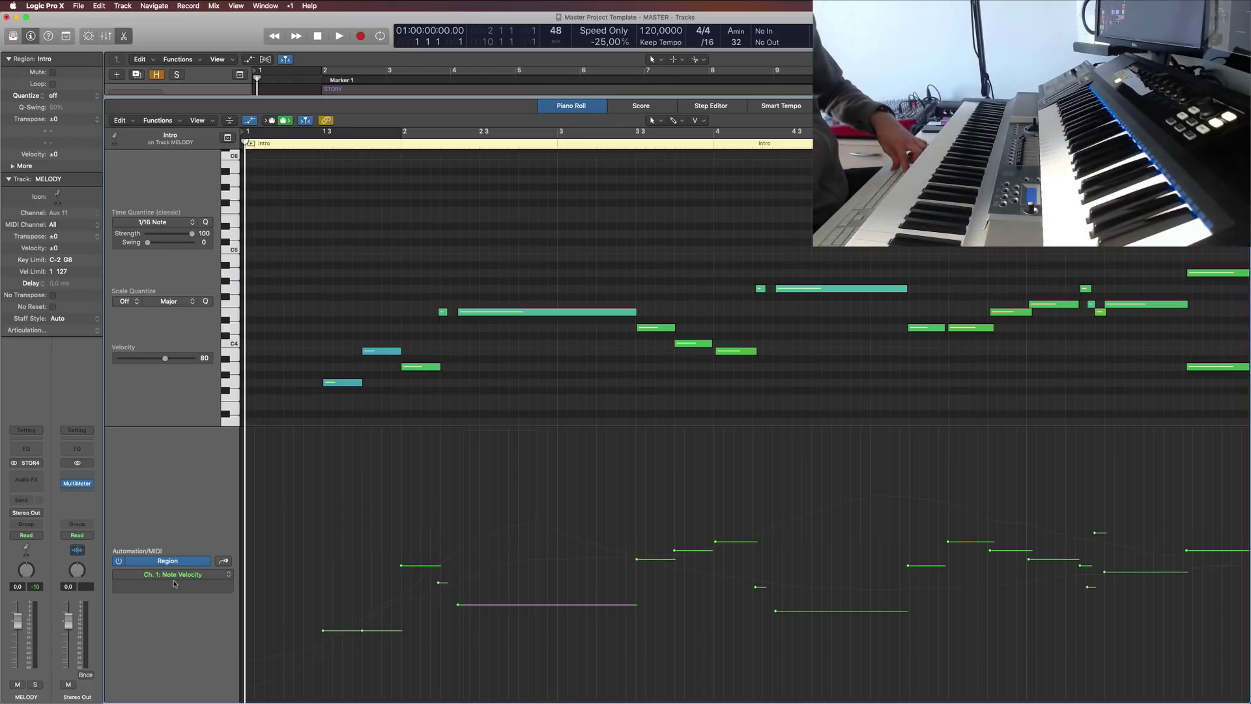
key("2")
key("3")
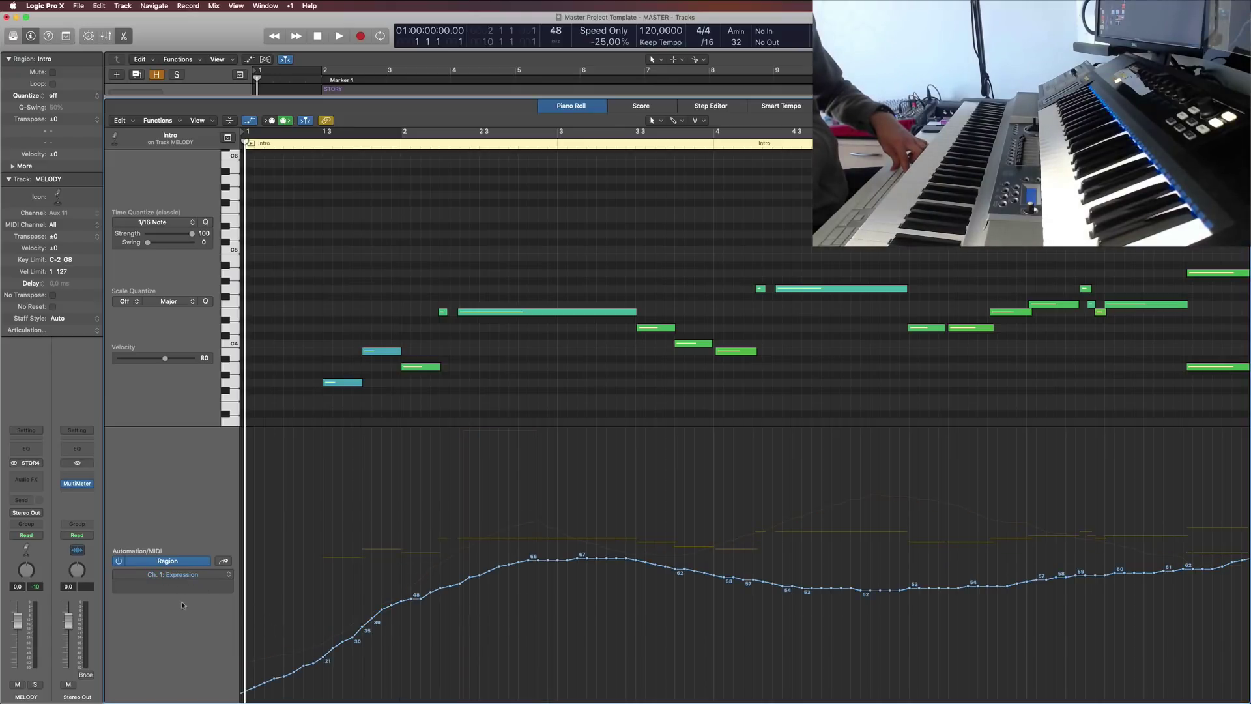
key("4")
key("1")
key("2")
key("3")
key("4")
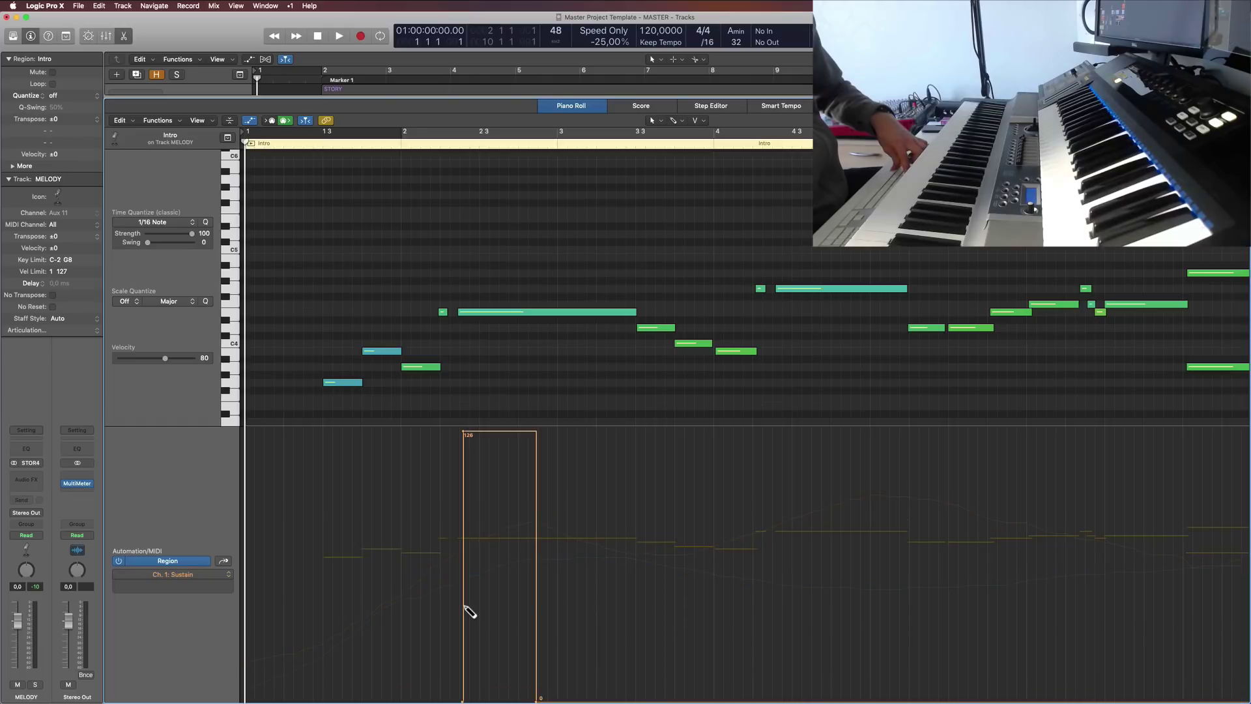
key("1")
key("3")
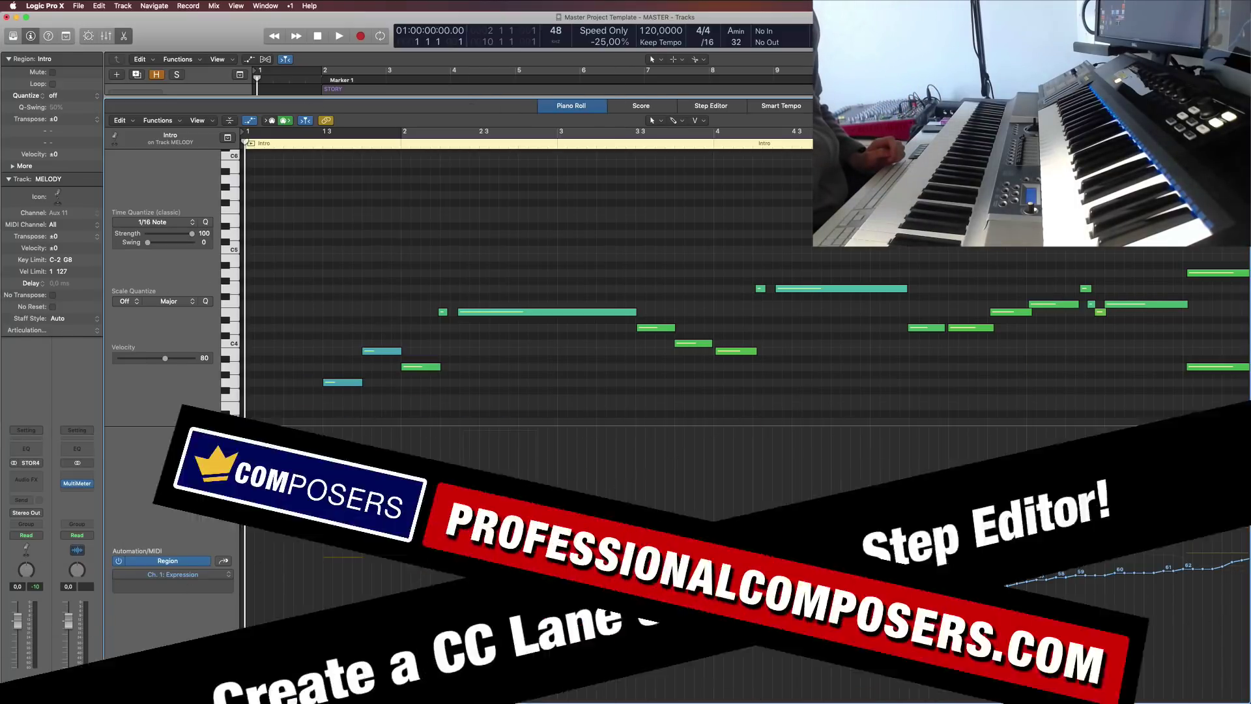
- Hide the Piano Roll's automation area and show the Intro region in the Step Editor instead
key("a")
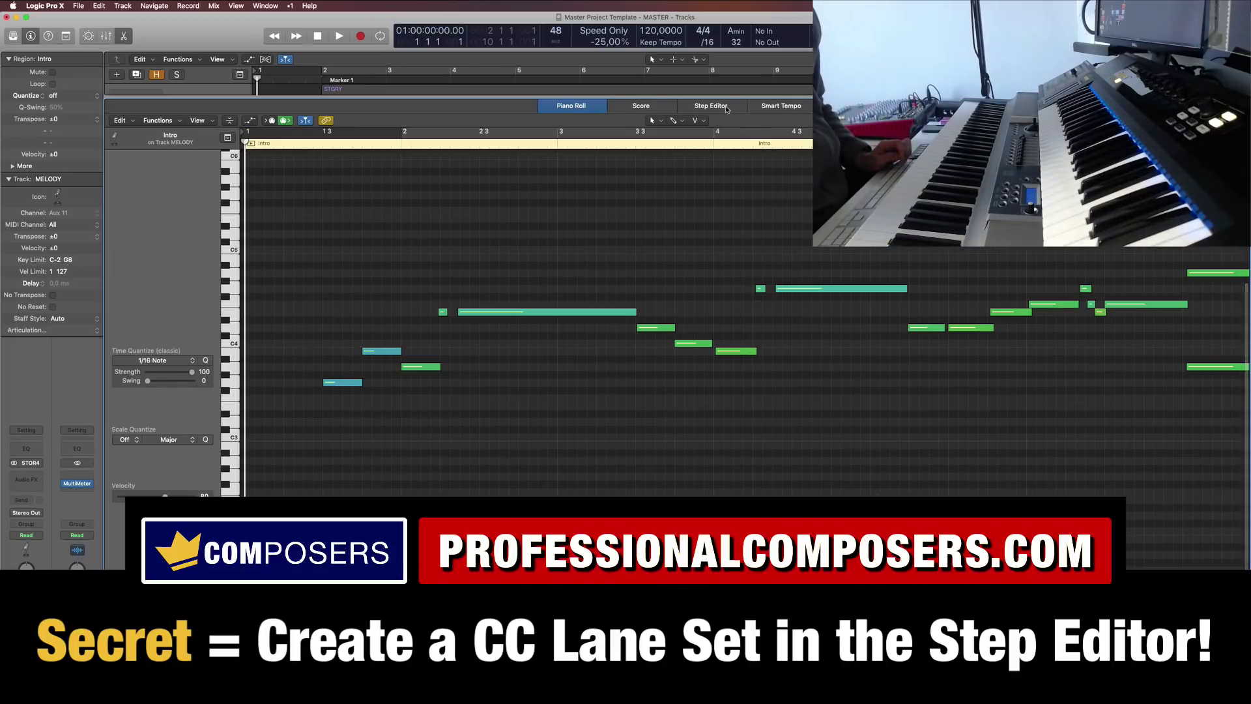
key("e")
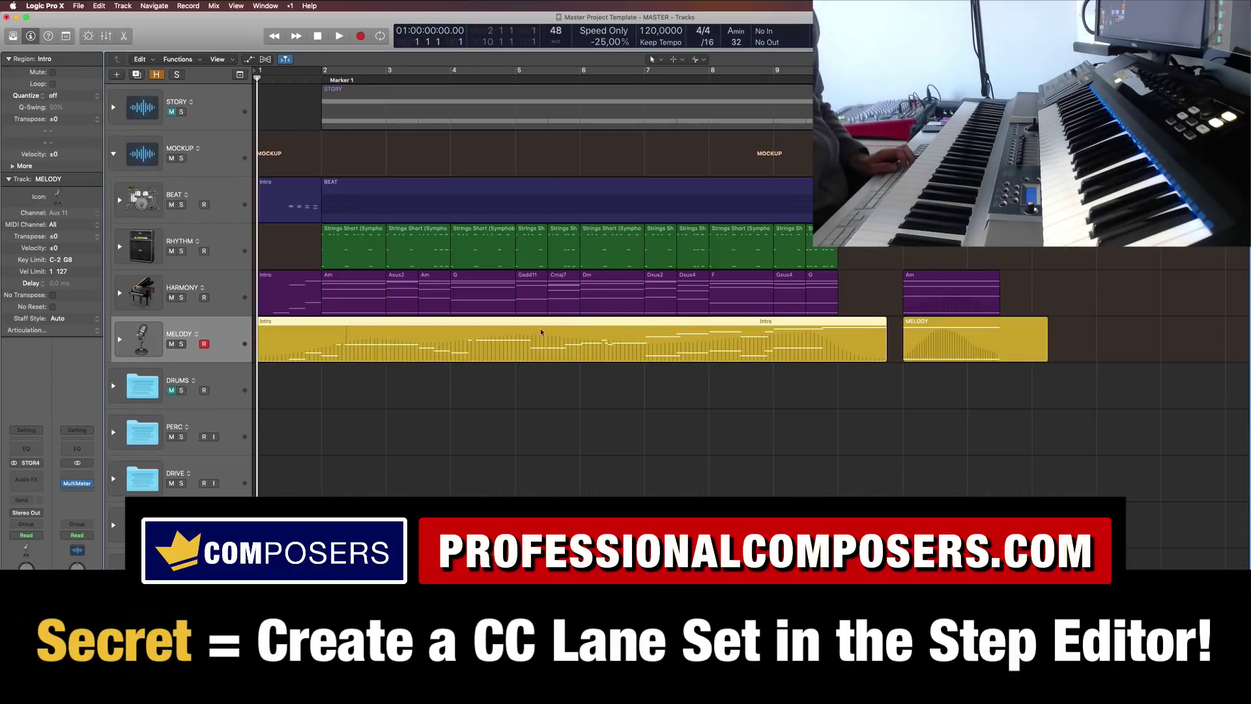
key("e")
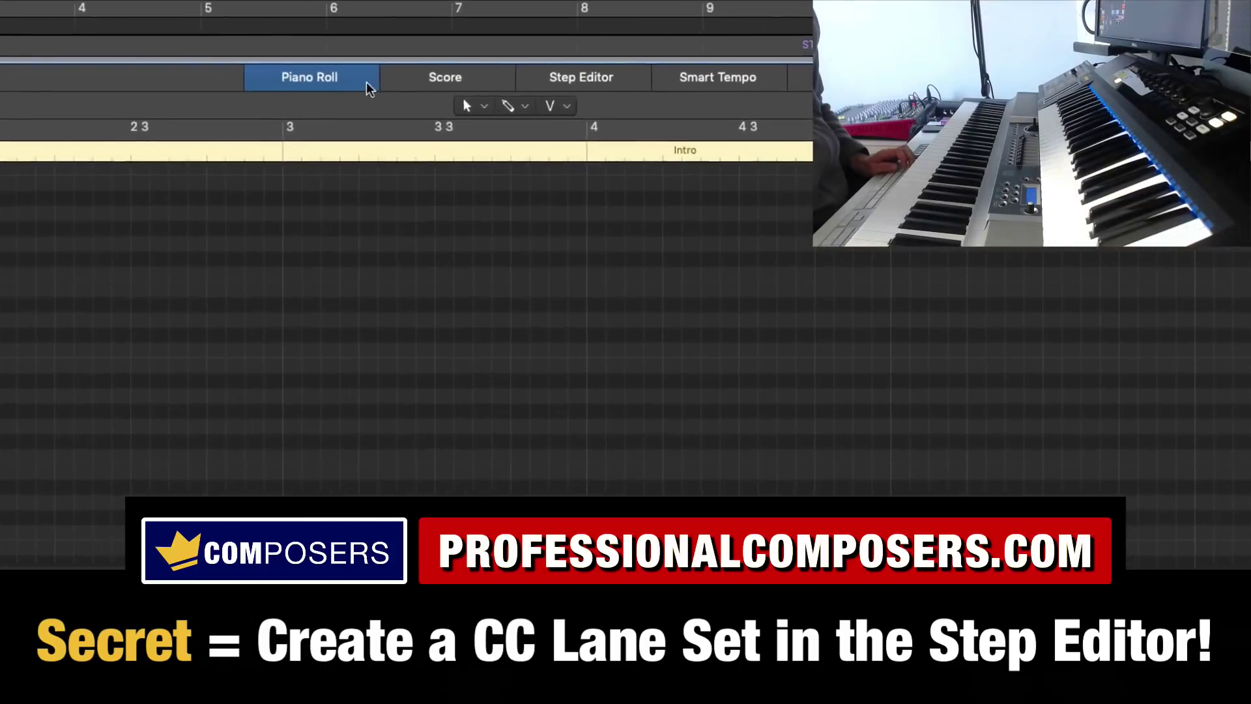
left_click(552, 82)
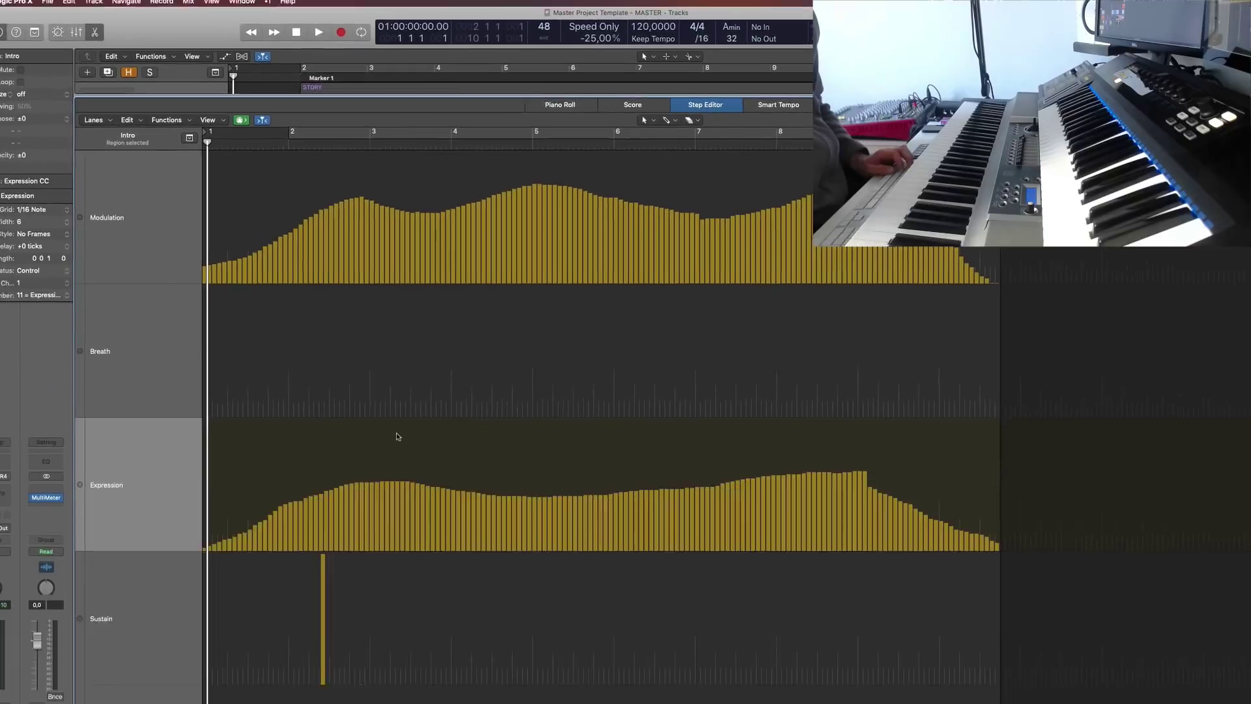
- Examine the Modulation, Breath, Expression, Sustain and Brightness lanes one by one, selecting each lane and returning to Modulation
left_click(182, 240)
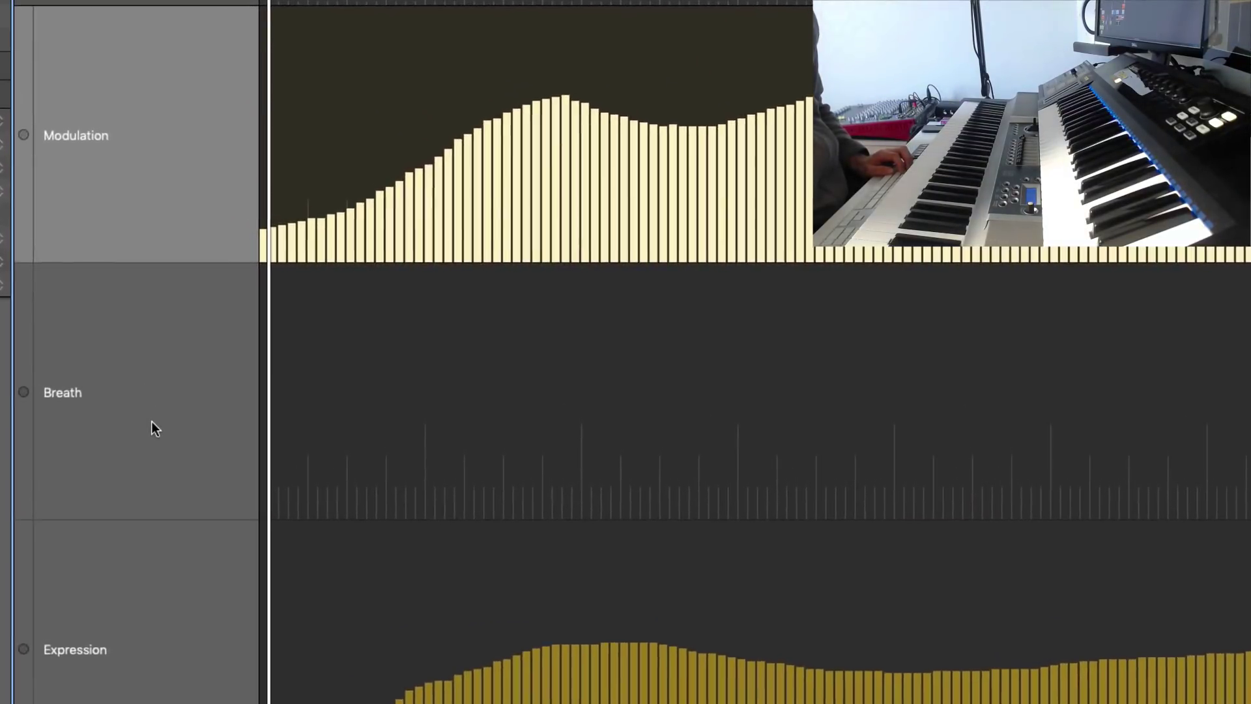
left_click(152, 431)
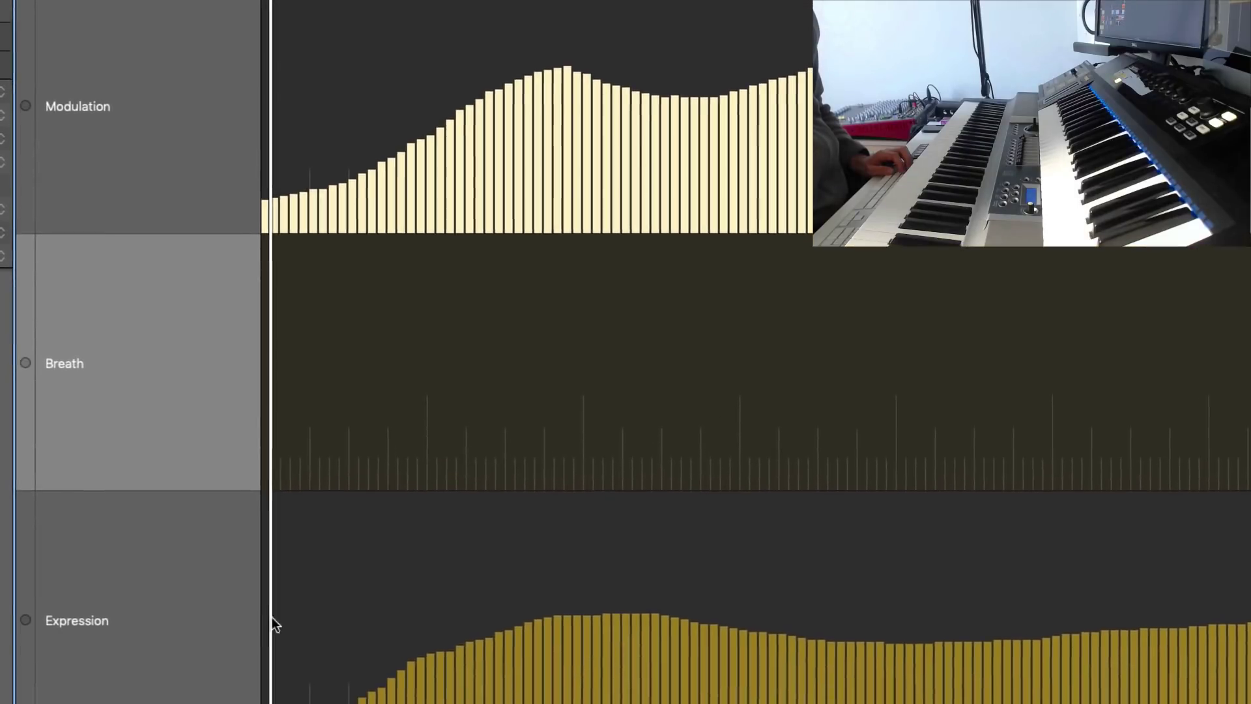
left_click(174, 574)
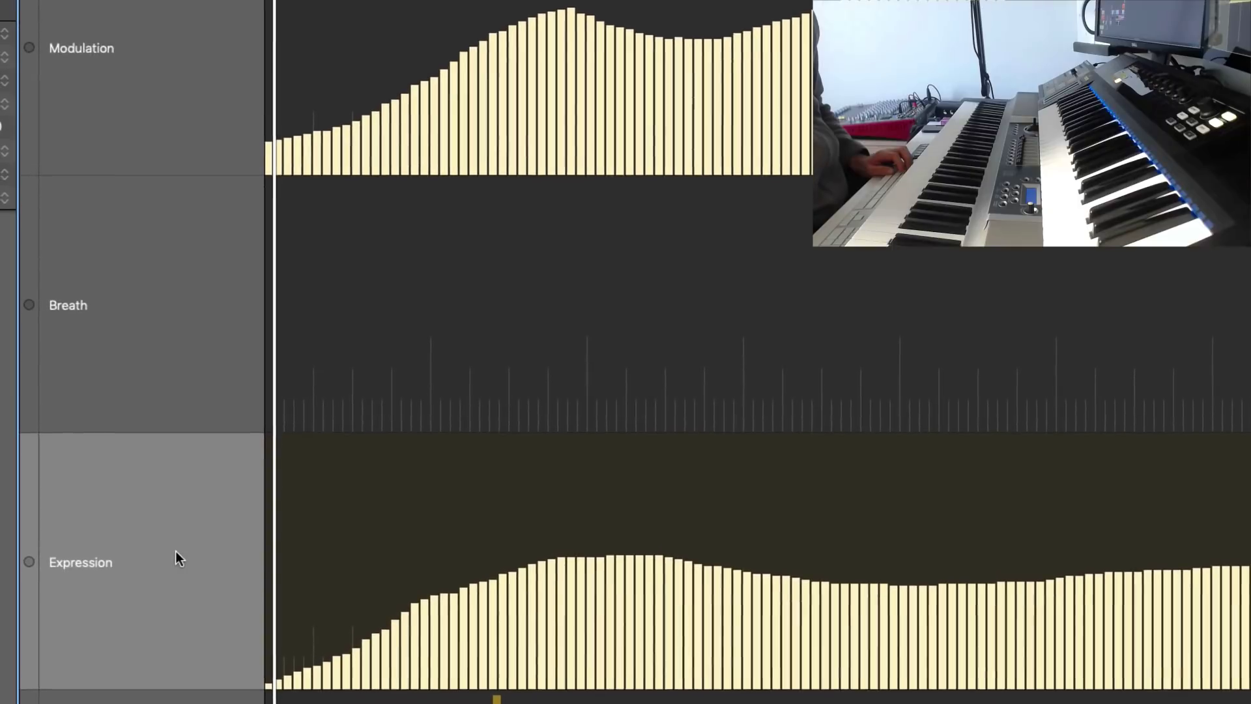
scroll(163, 619, "down", 2)
left_click(150, 693)
scroll(154, 659, "down", 4)
left_click(217, 608)
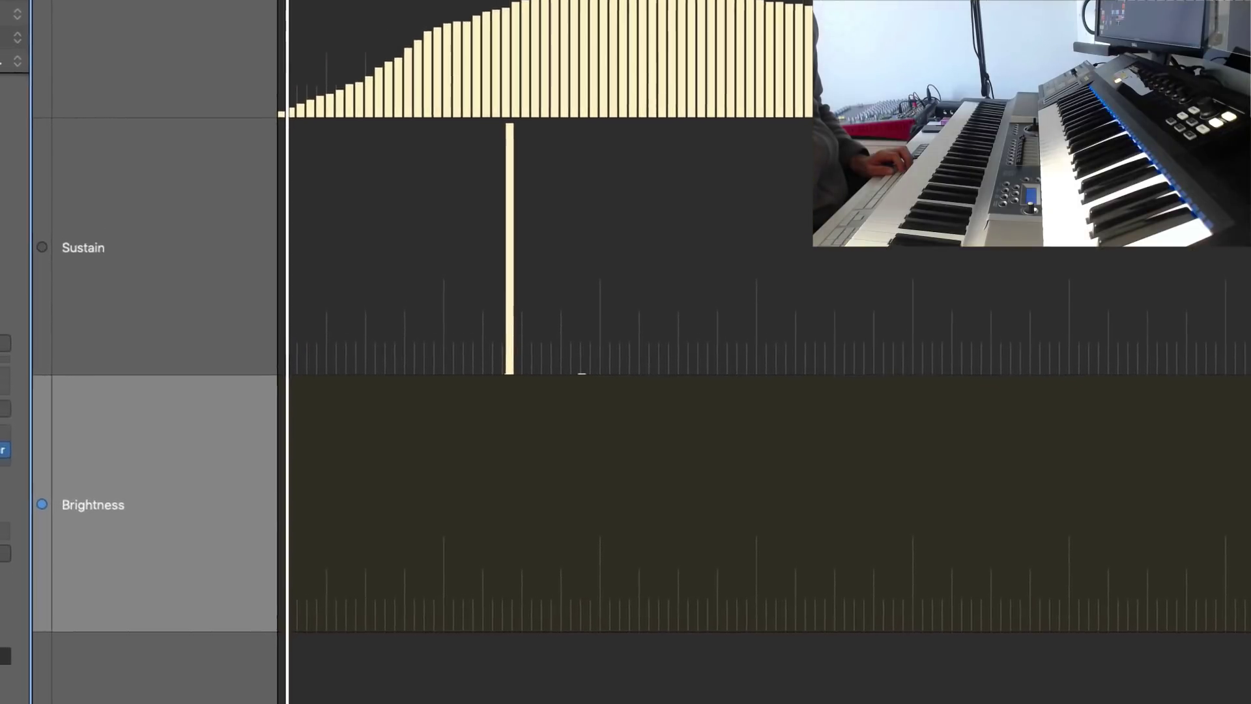
left_click(222, 701)
scroll(206, 189, "up", 5)
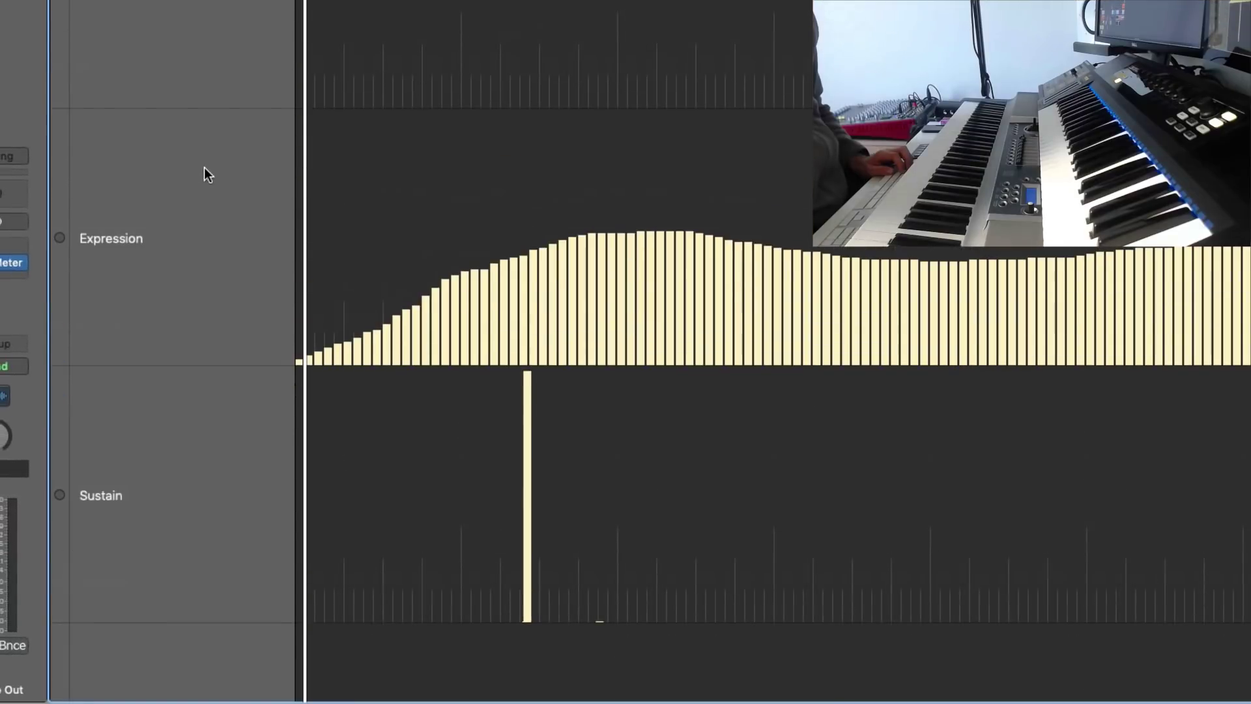
left_click(214, 58)
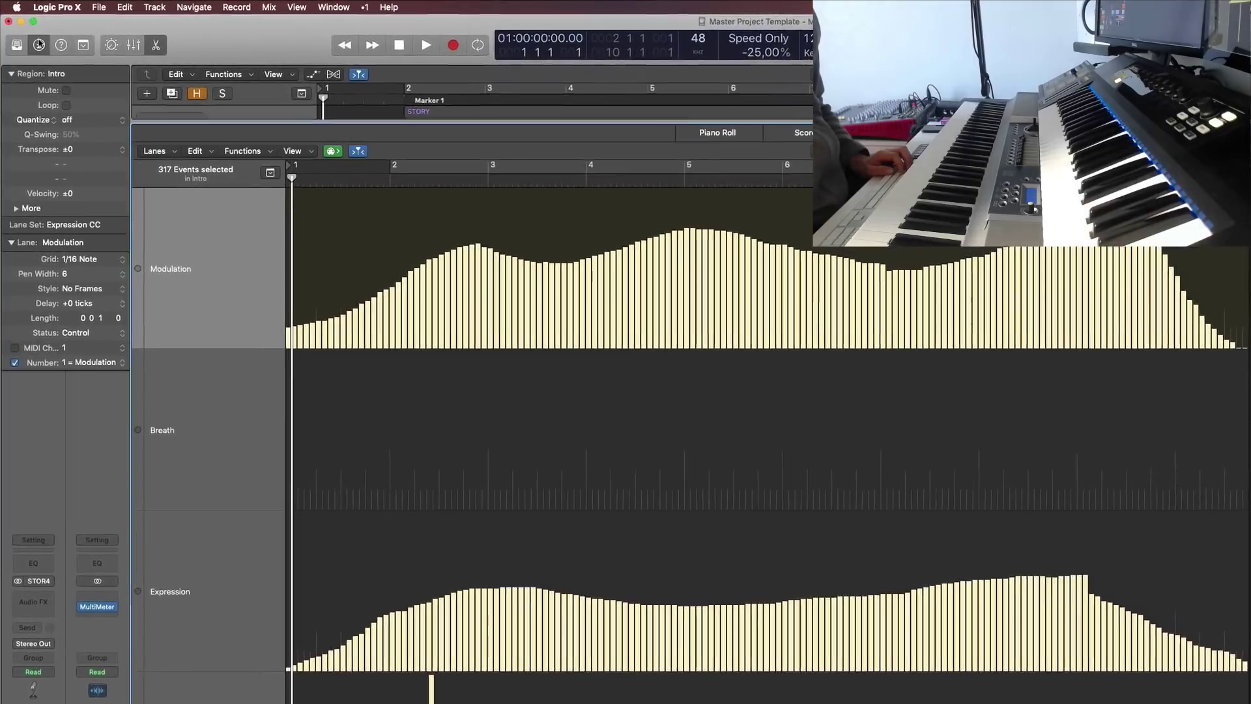
- Toggle the inspector off and on, and compare its contents between the Piano Roll and the Step Editor
left_click(30, 36)
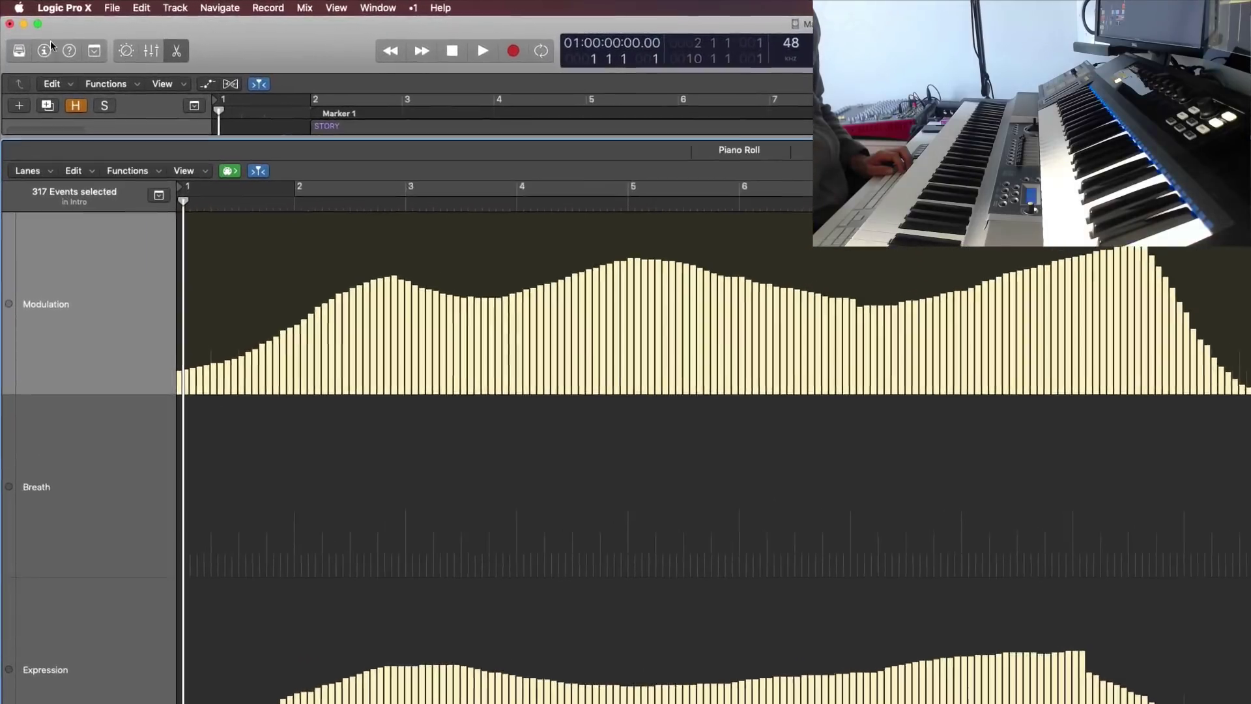
left_click(52, 55)
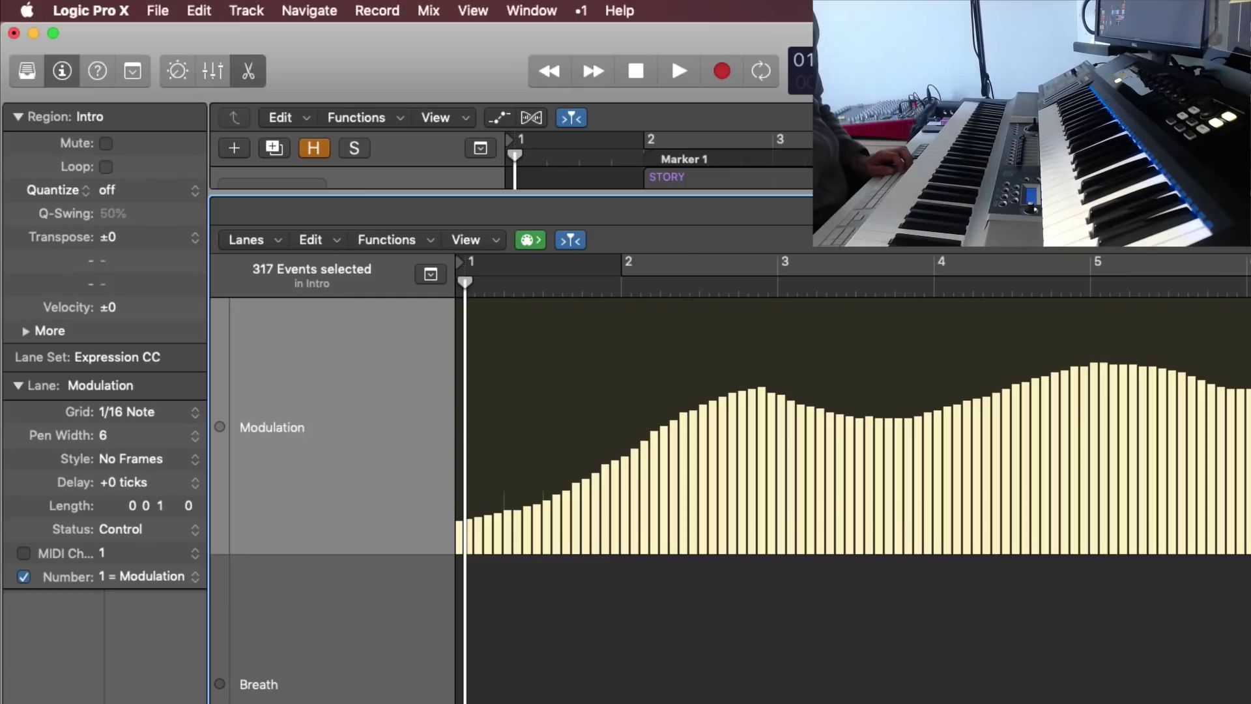
key("n")
left_click(984, 210)
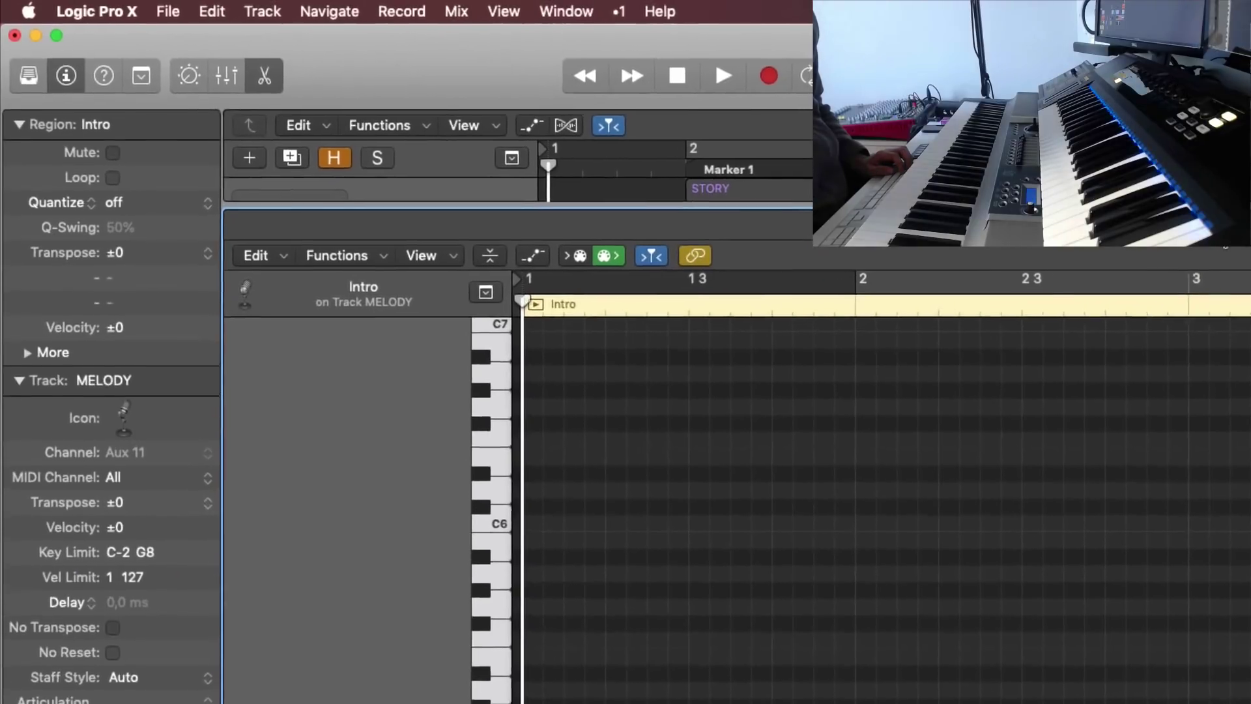
left_click(1082, 210)
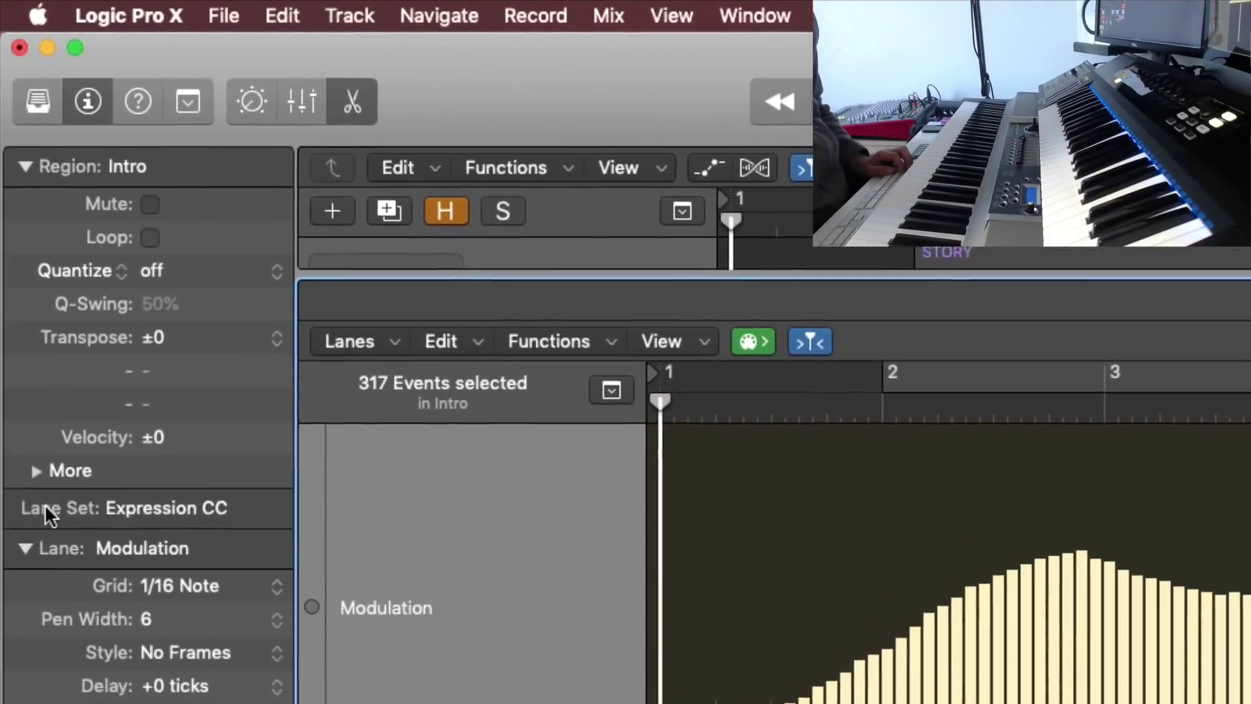
- Switch the Step Editor's lane set to Automatic and create a new lane set from it
left_click(192, 479)
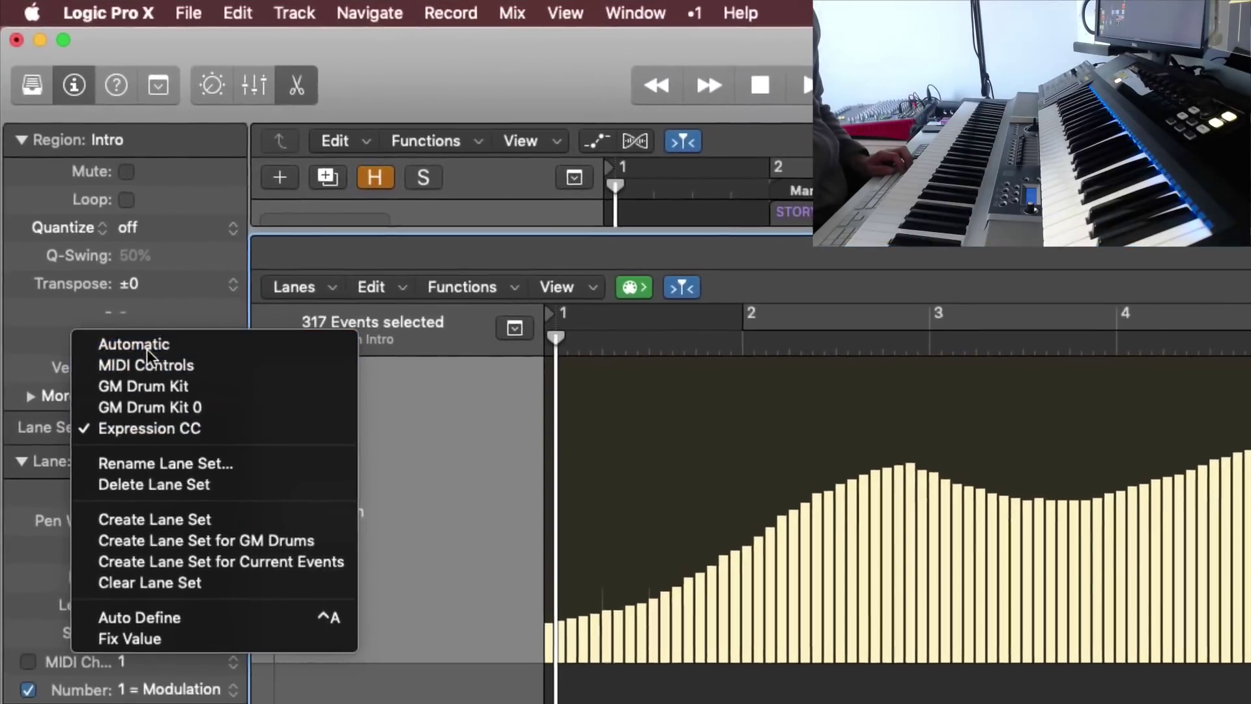
left_click(147, 370)
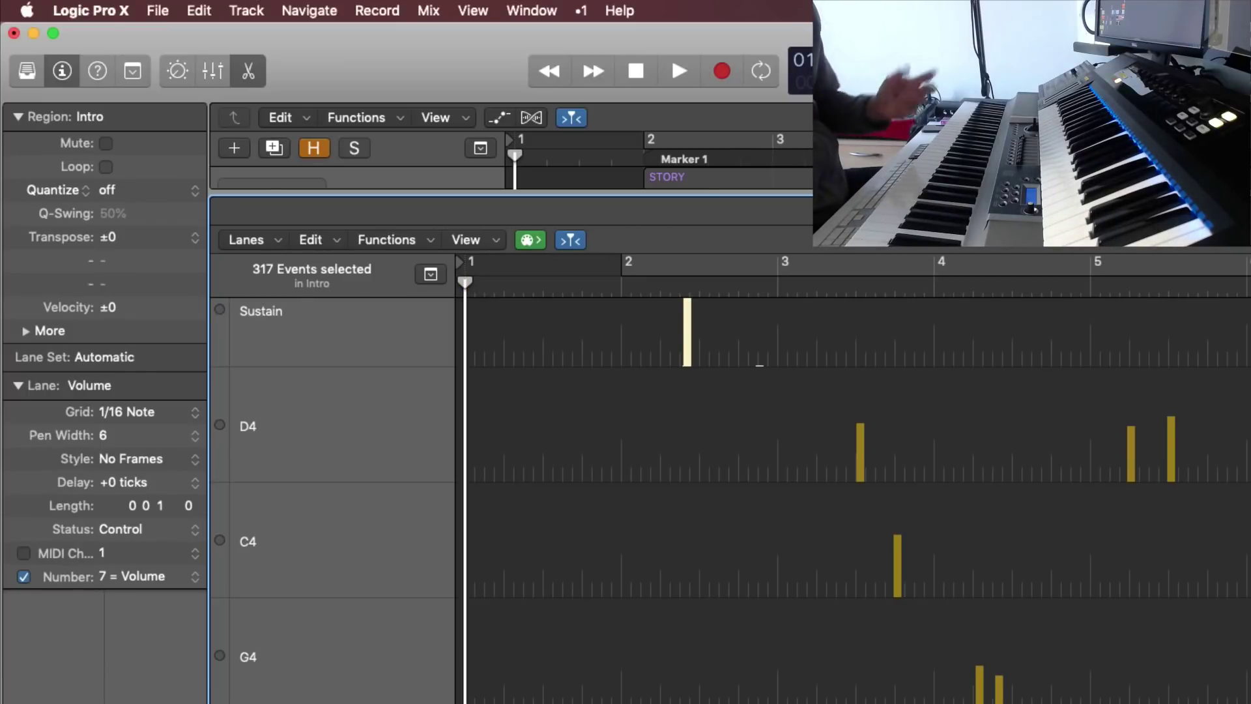
left_click(115, 358)
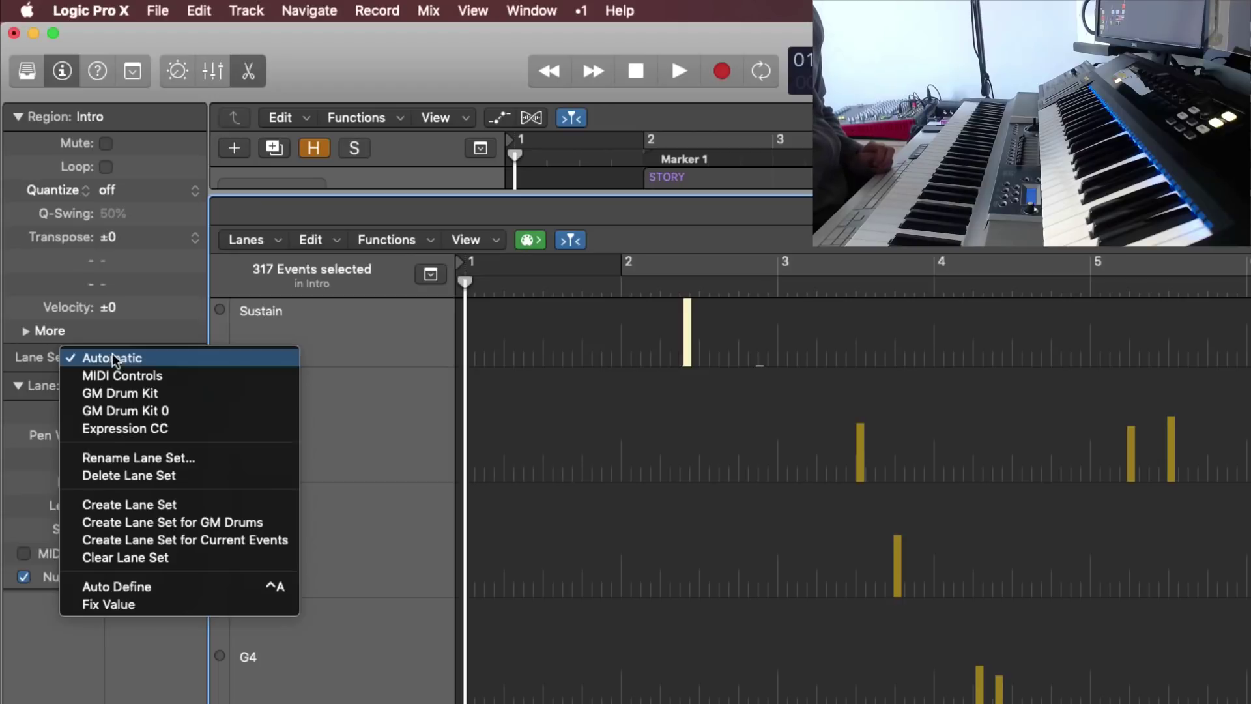
left_click(159, 506)
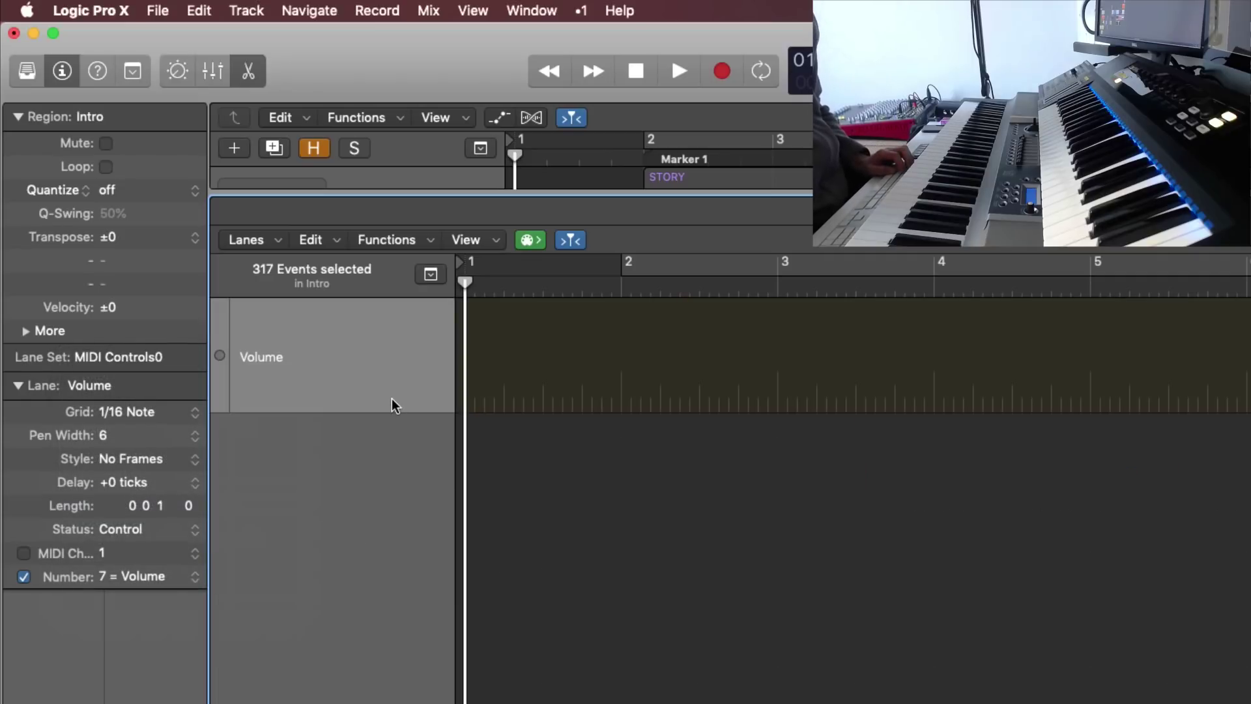
- Rename the newly created lane set as CC New
left_click(106, 359)
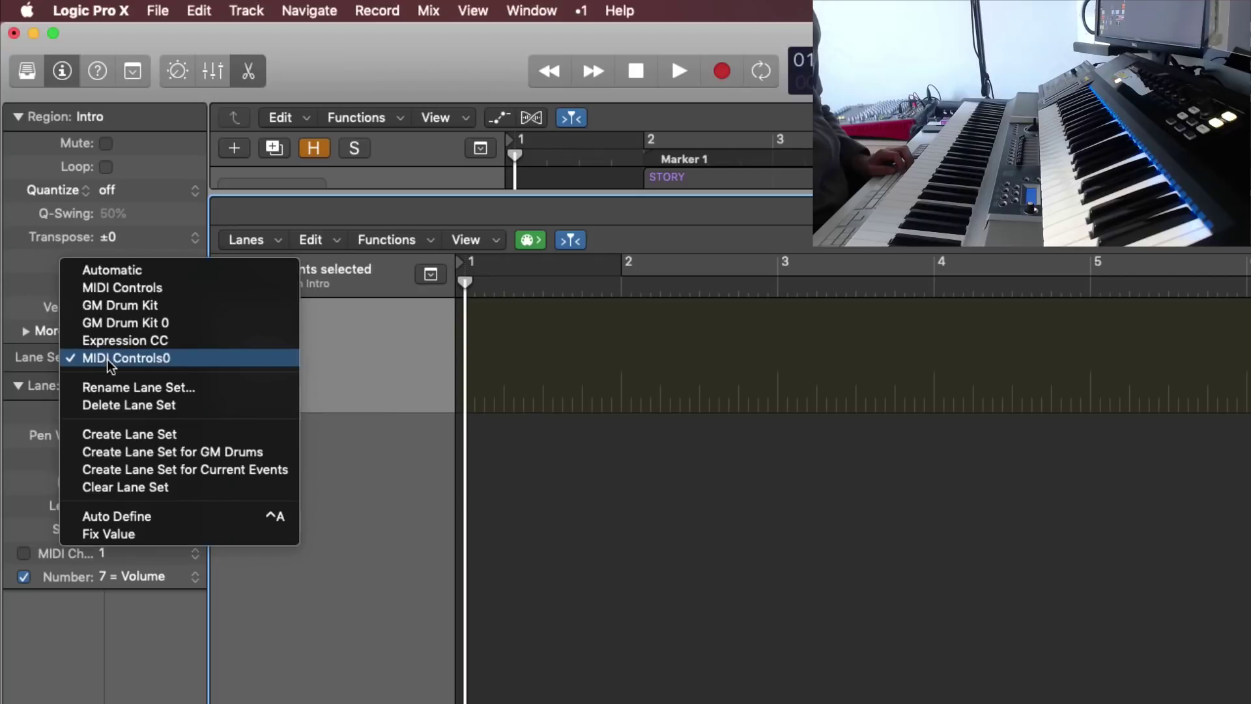
left_click(161, 389)
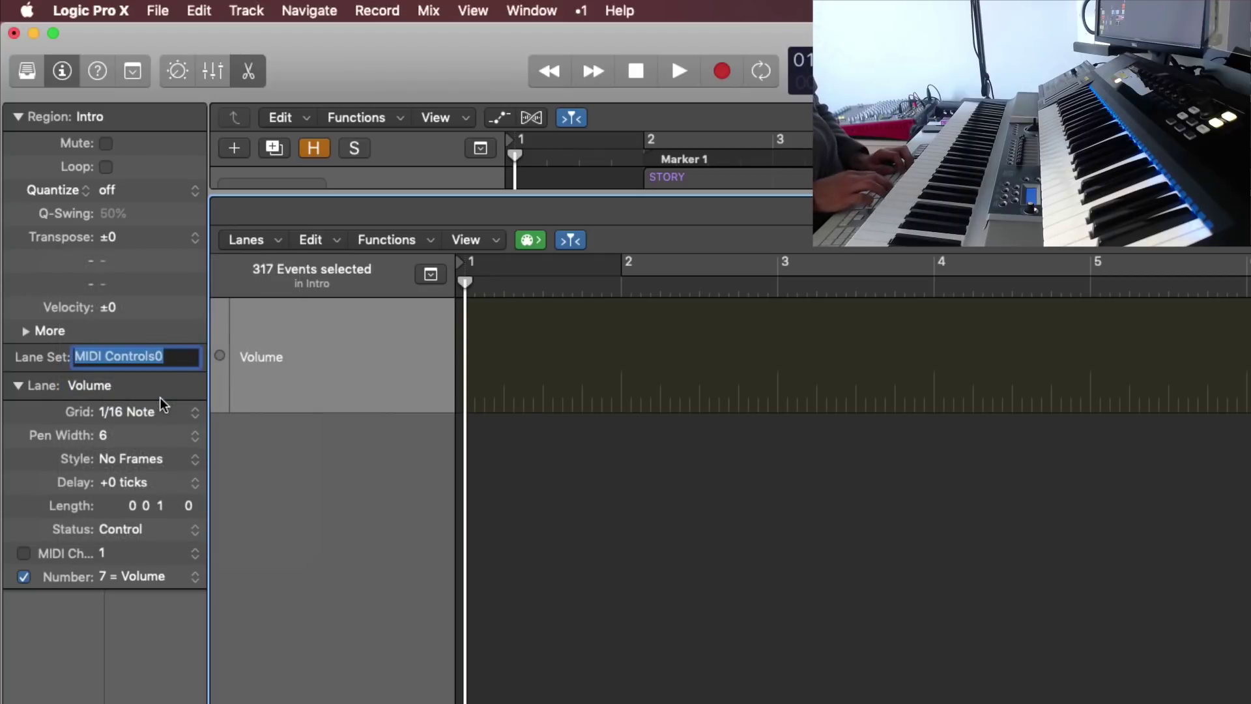
type("CC New")
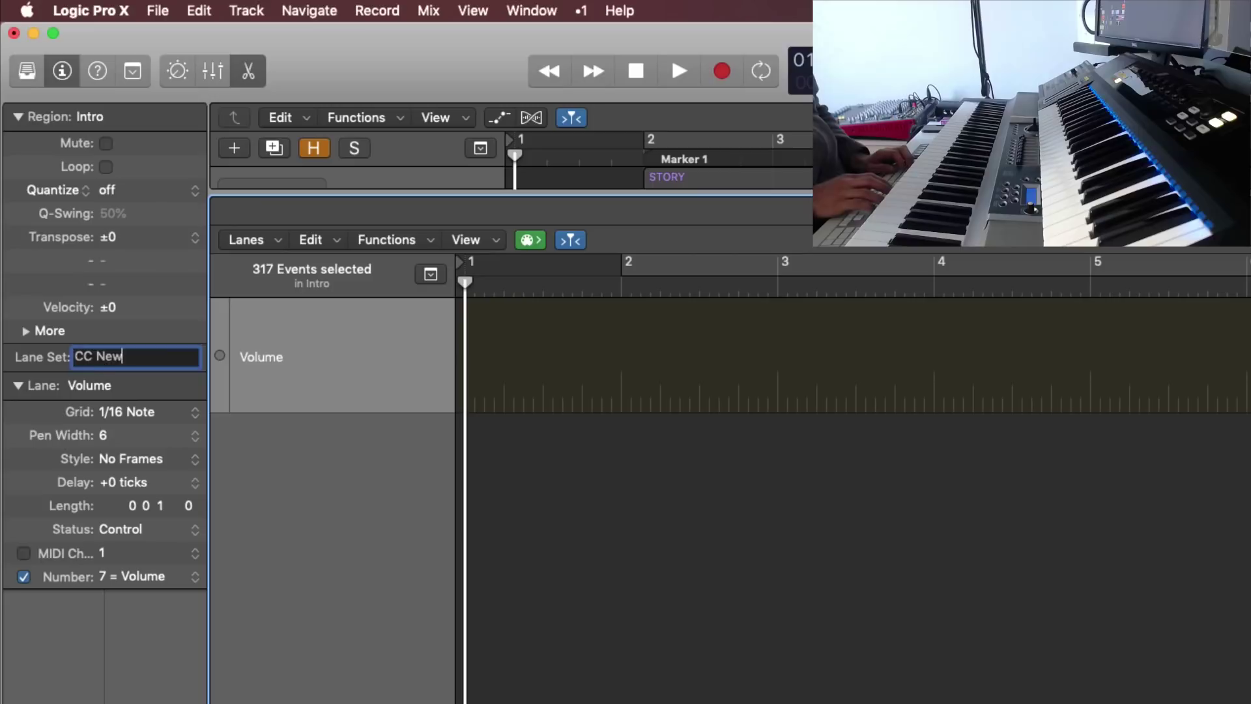
key("Return")
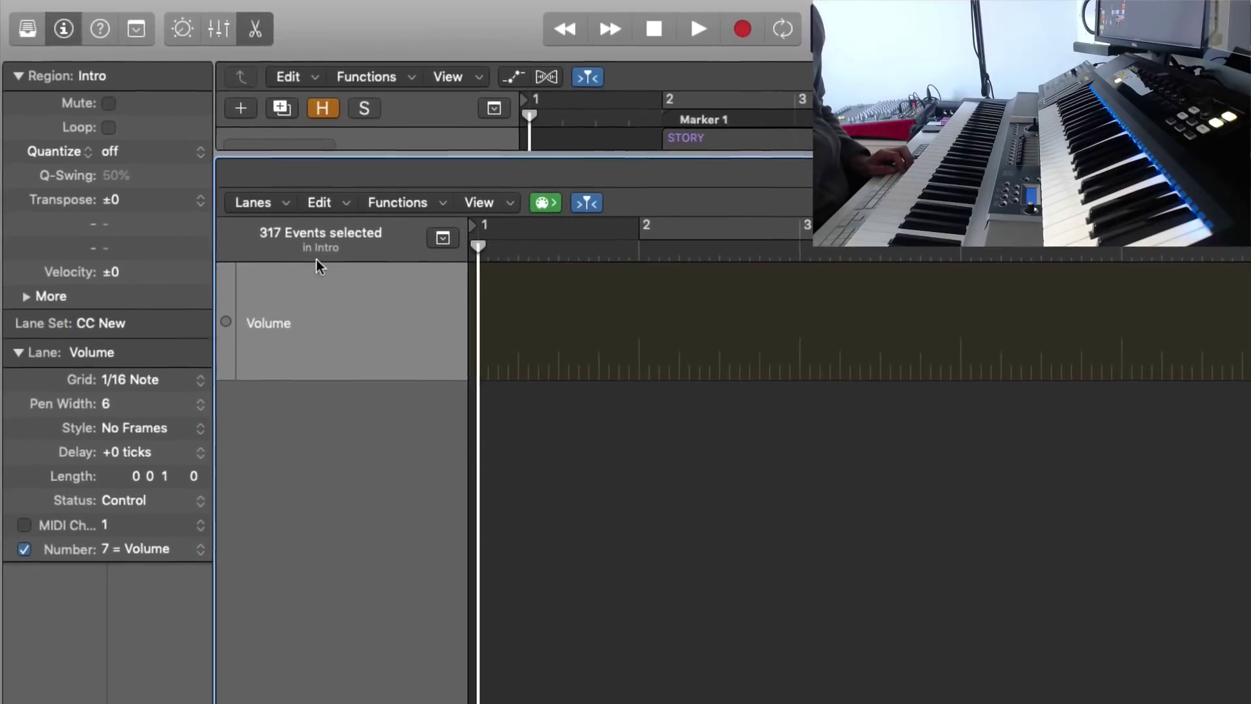
- Create three additional lanes in the CC New lane set, below the existing Volume lane
left_click(284, 202)
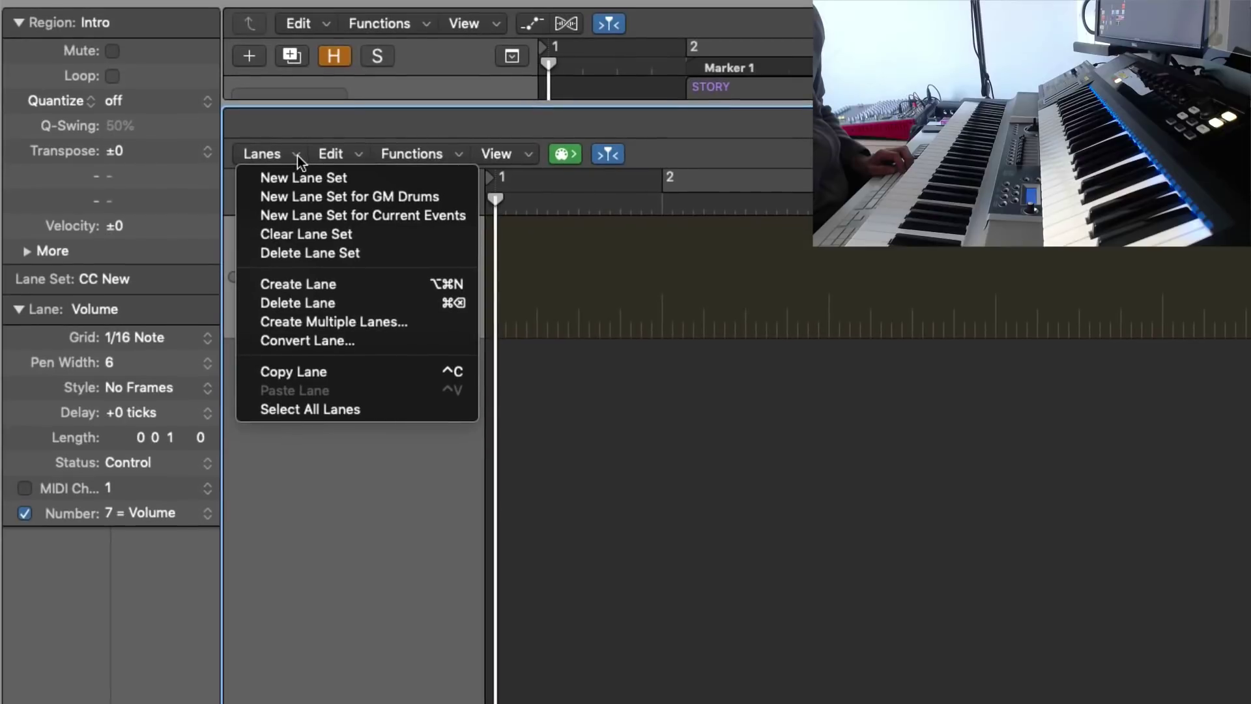
left_click(318, 286)
left_click(282, 158)
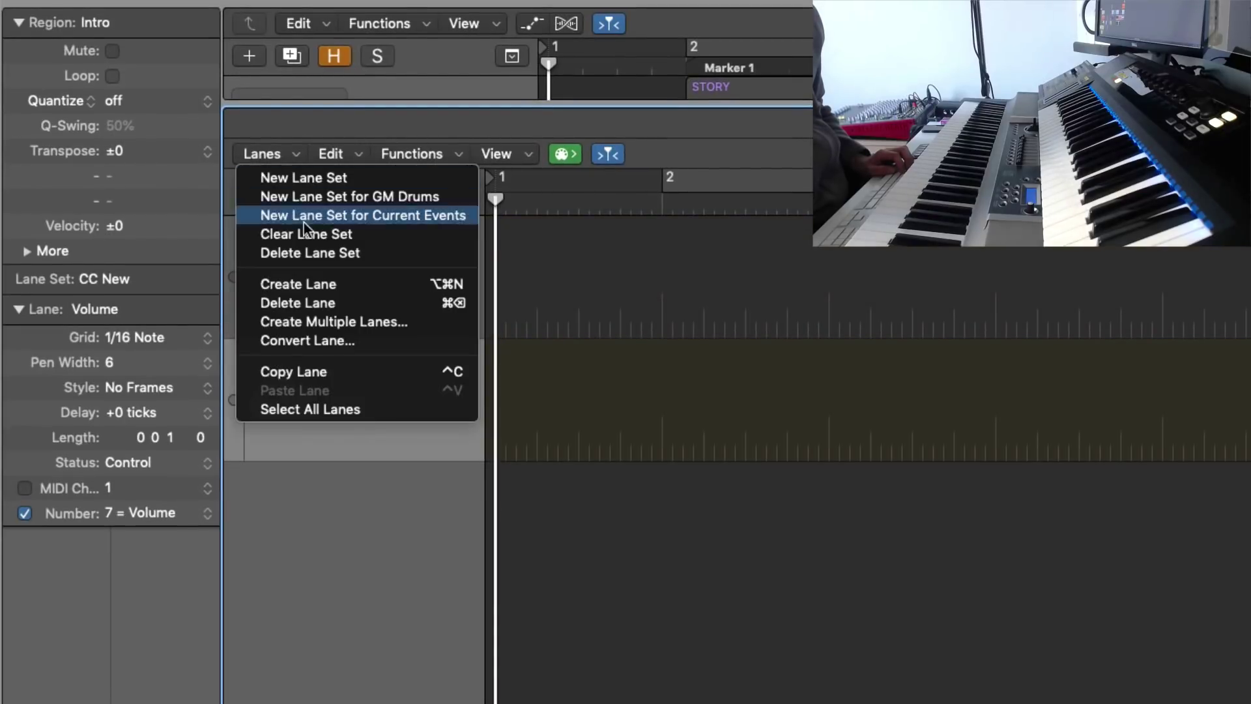
left_click(321, 284)
left_click(291, 156)
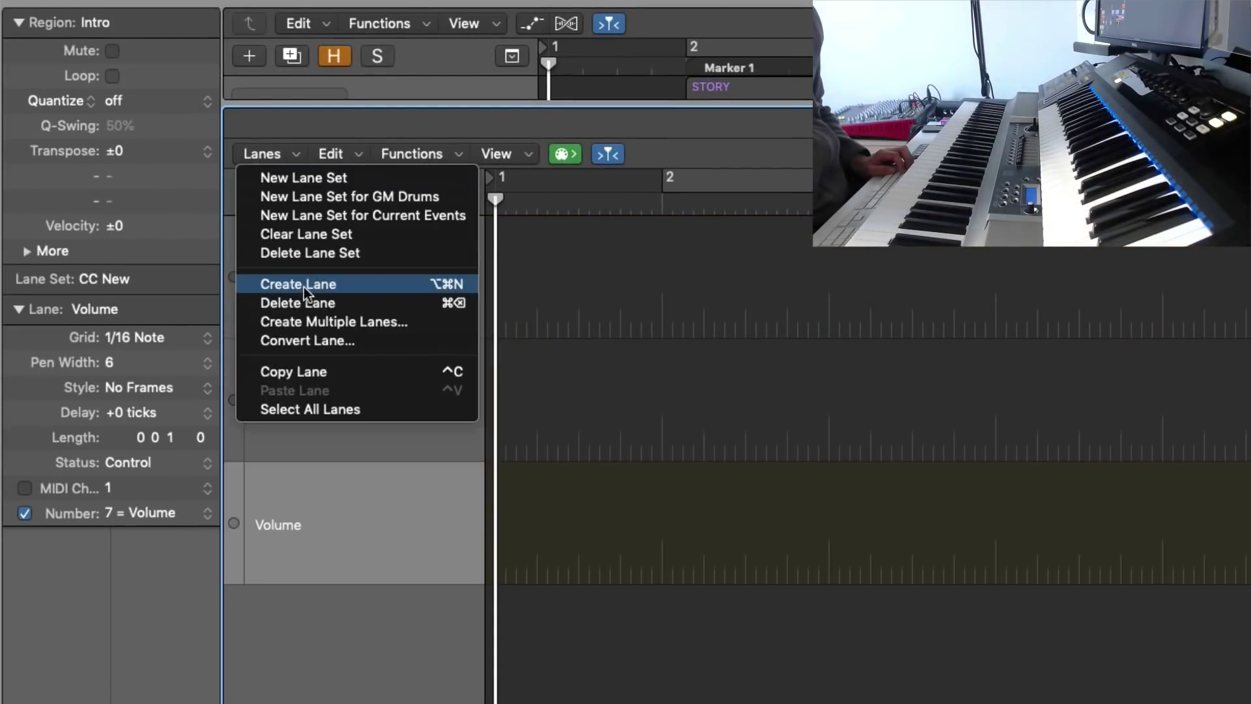
left_click(304, 287)
- Assign the first lane of the CC New lane set to controller number 1 = Modulation
left_click(408, 299)
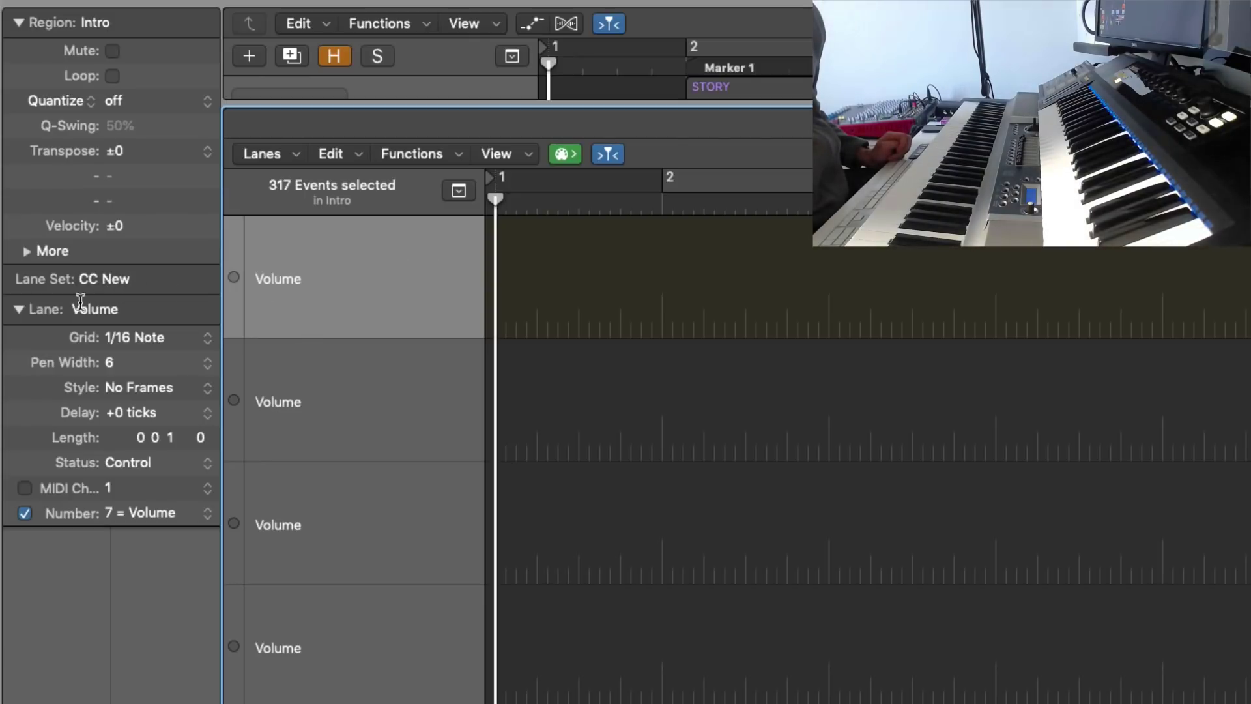
left_click(277, 397)
left_click(333, 518)
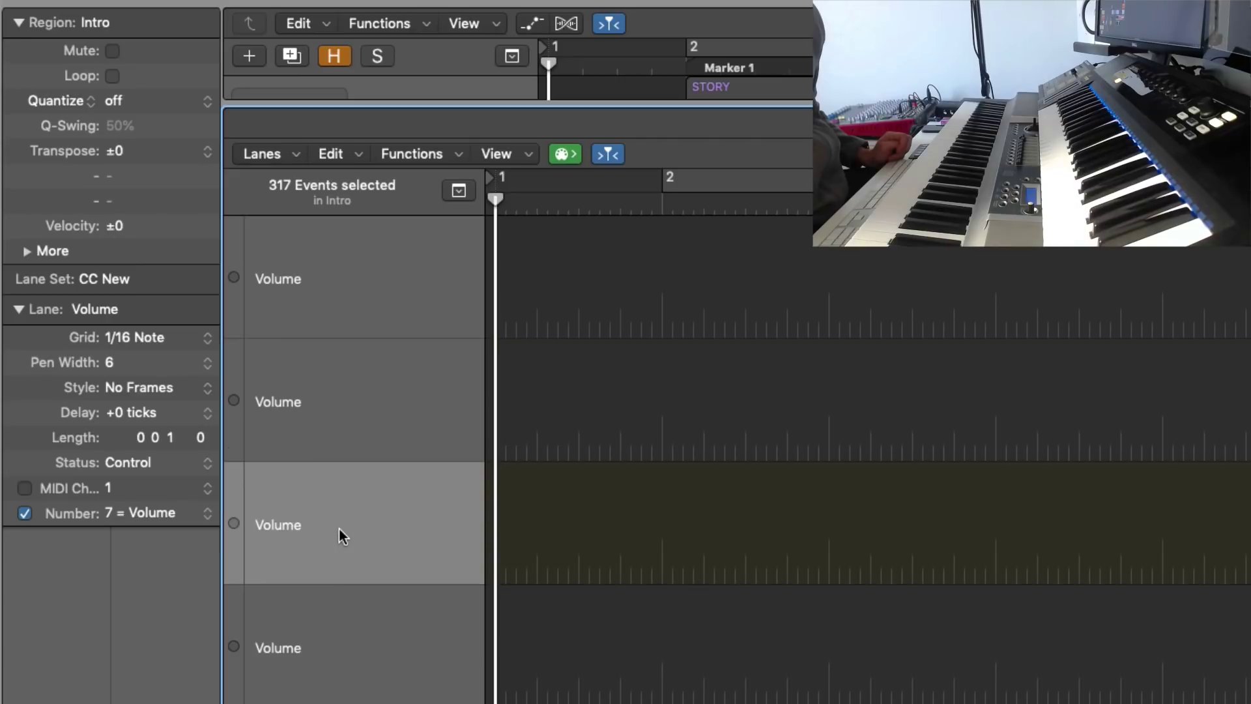
left_click(381, 355)
left_click(385, 331)
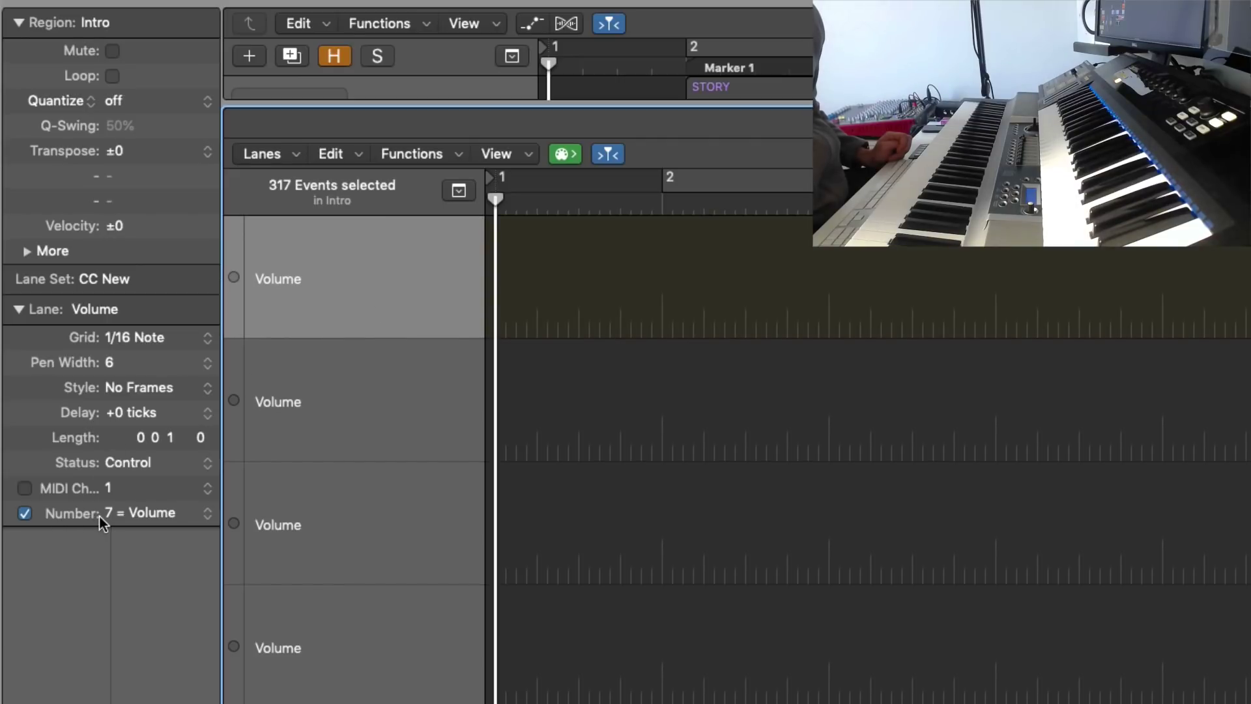
left_click(189, 515)
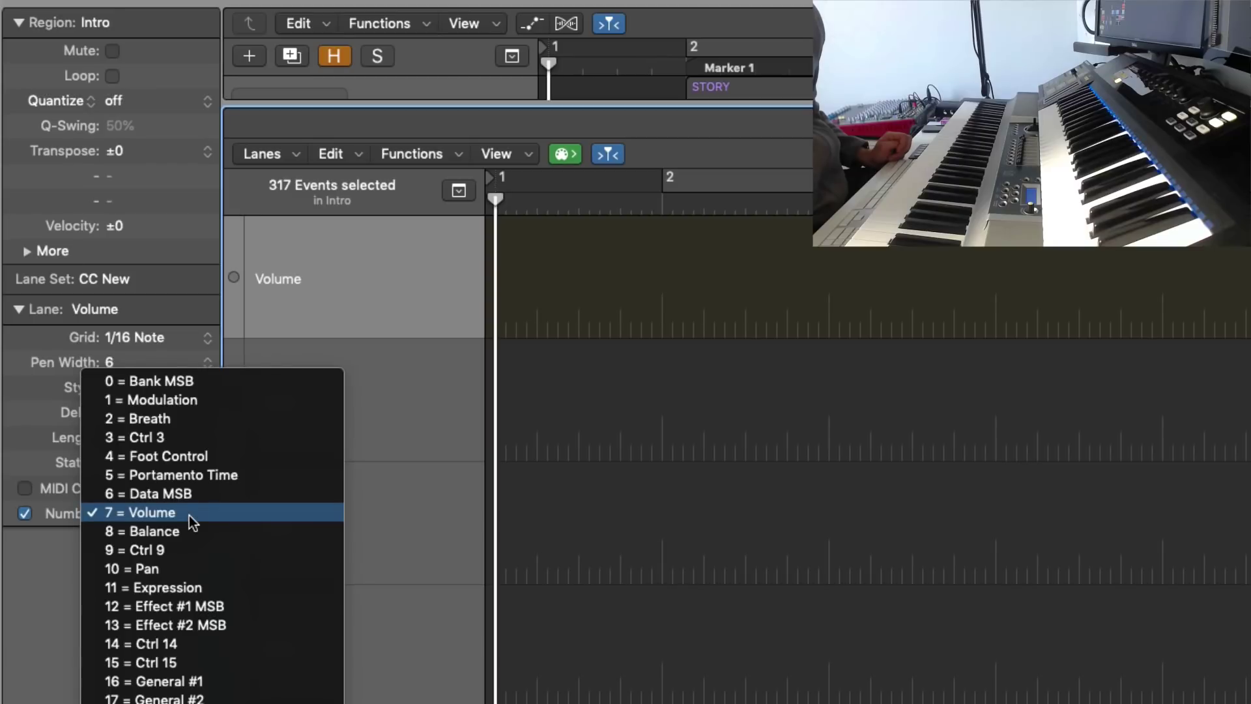
left_click(131, 399)
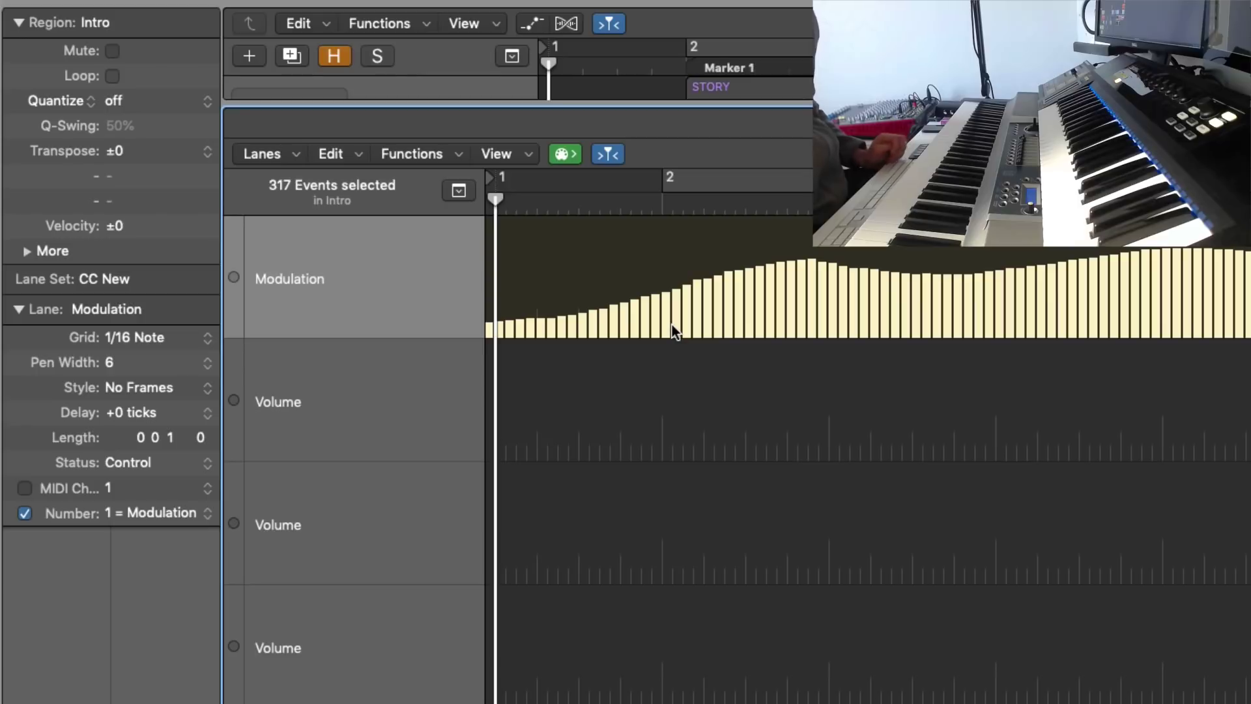
- Hide and reshow the Step Editor, and assign the second lane to controller number 2 = Breath
key("e")
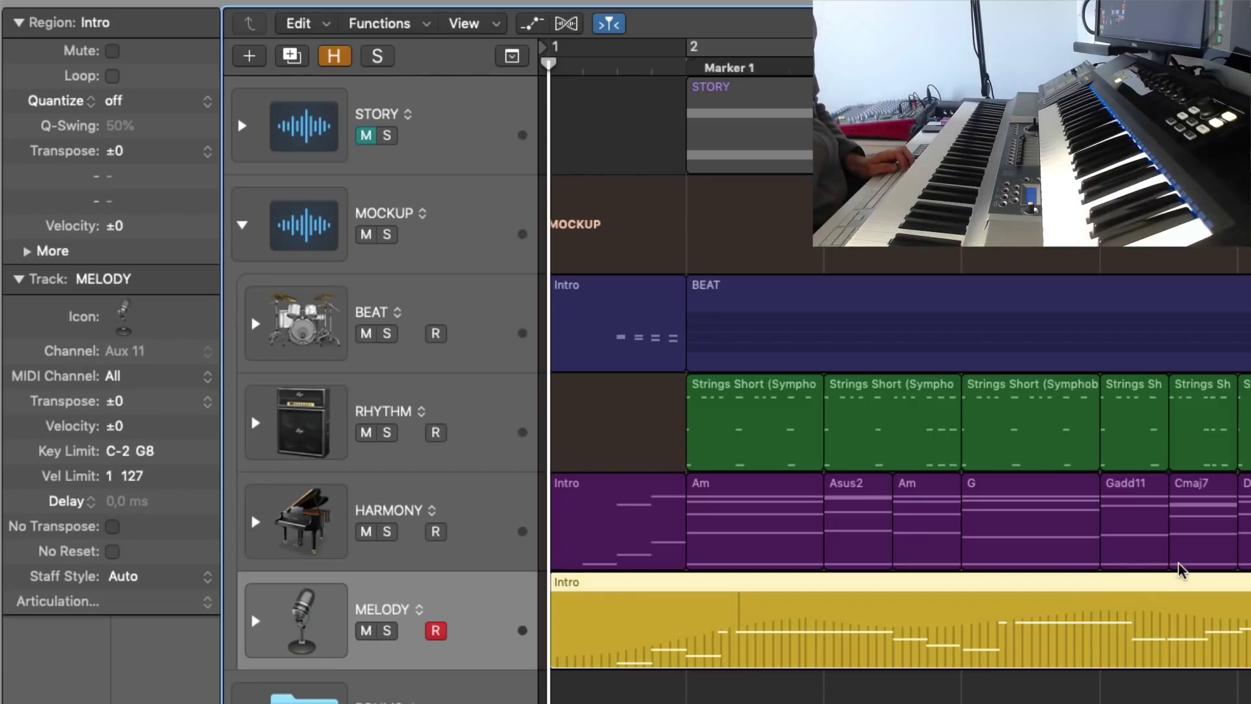
key("e")
left_click(444, 372)
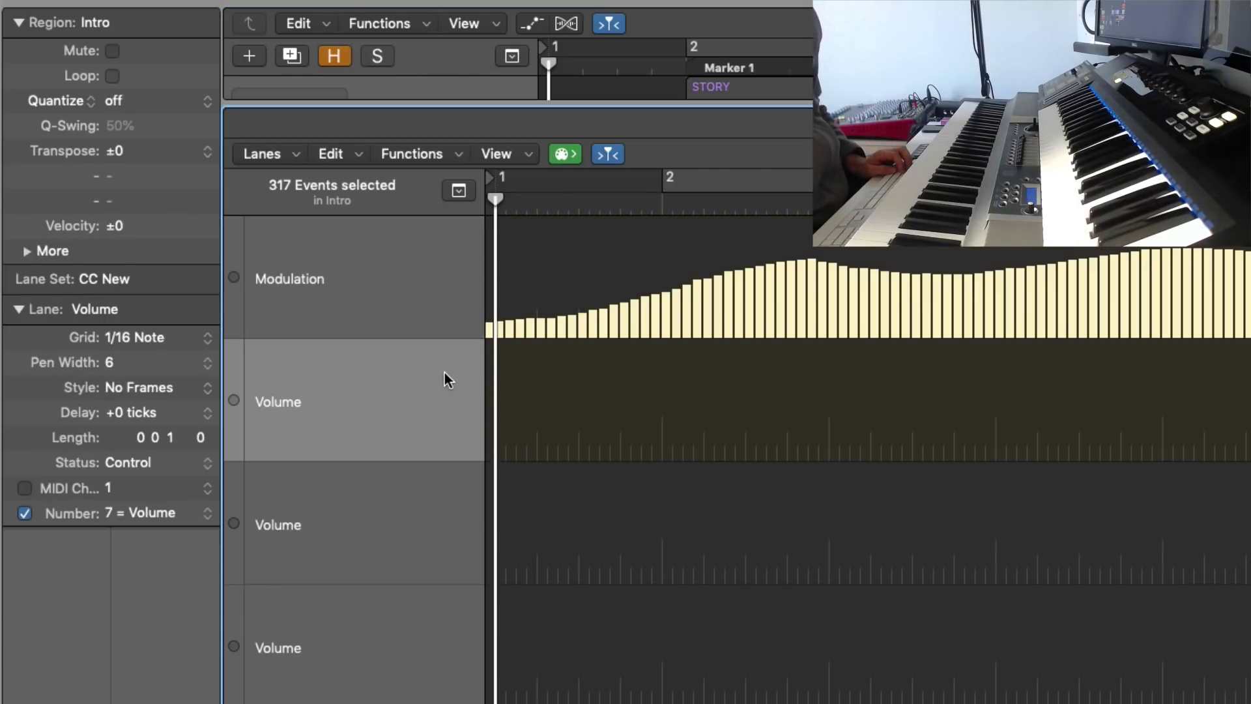
left_click(186, 512)
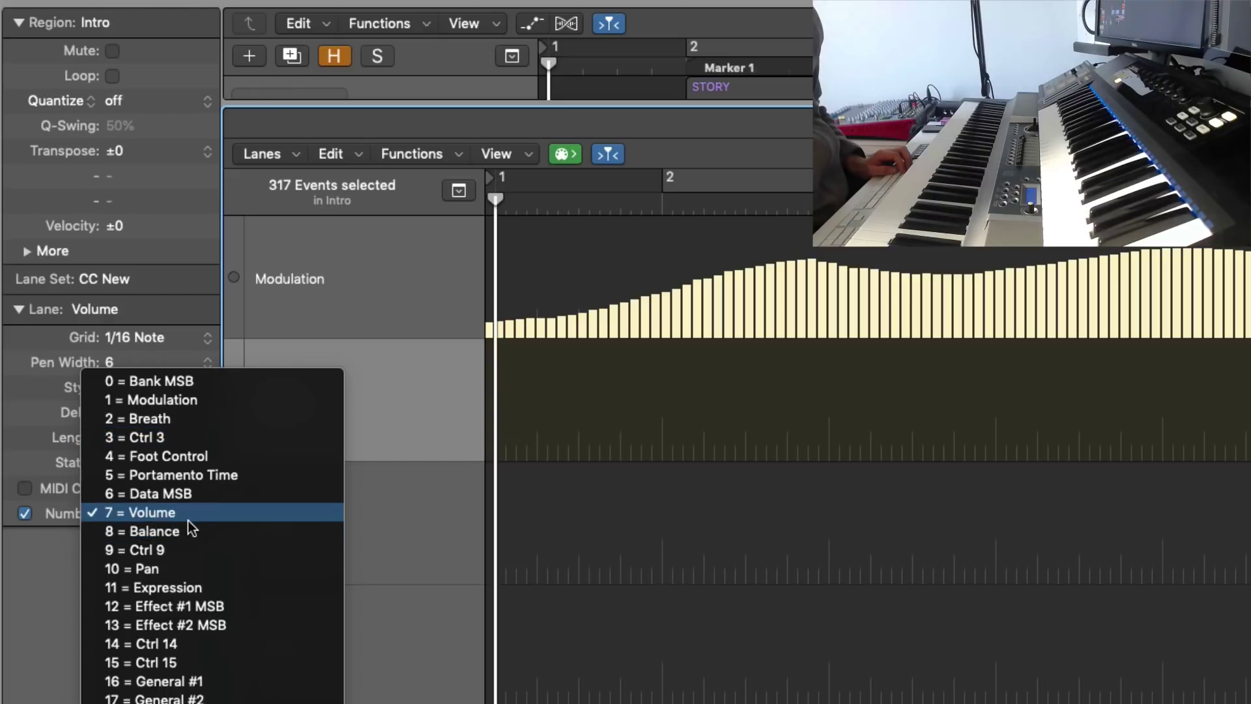
left_click(168, 430)
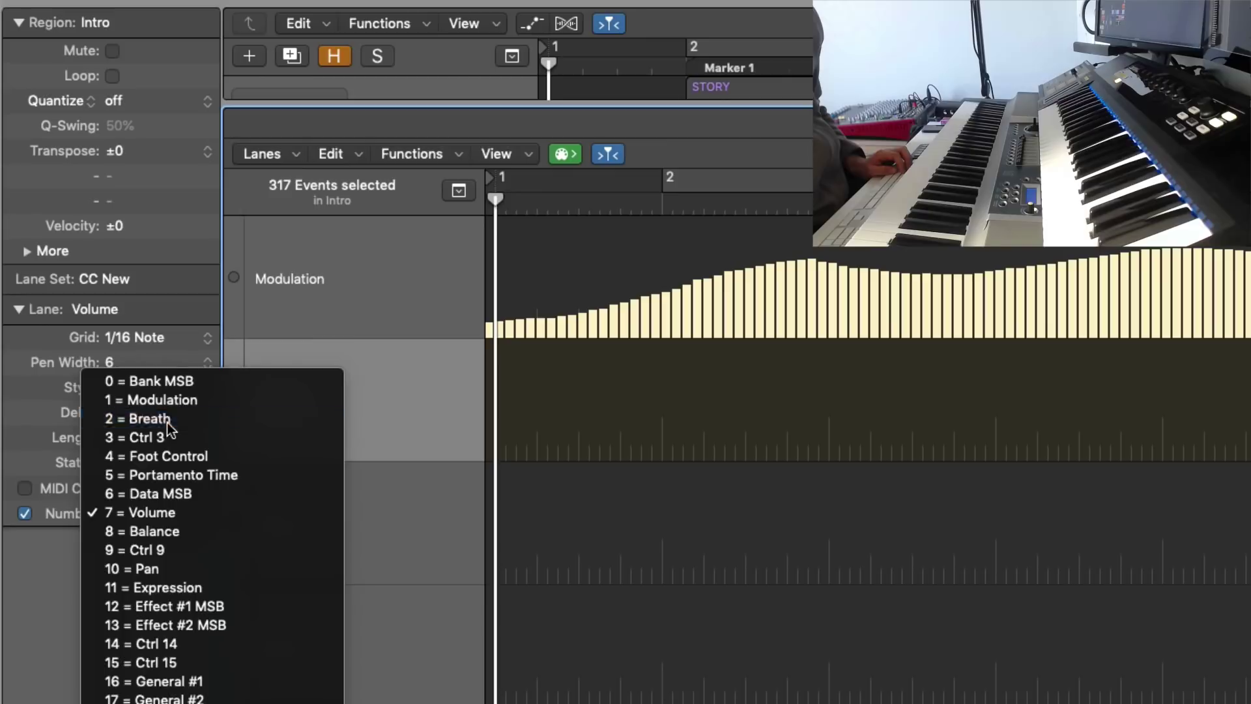
- Assign the third lane to controller number 11 = Expression and the fourth lane to 10 = Pan
left_click(407, 525)
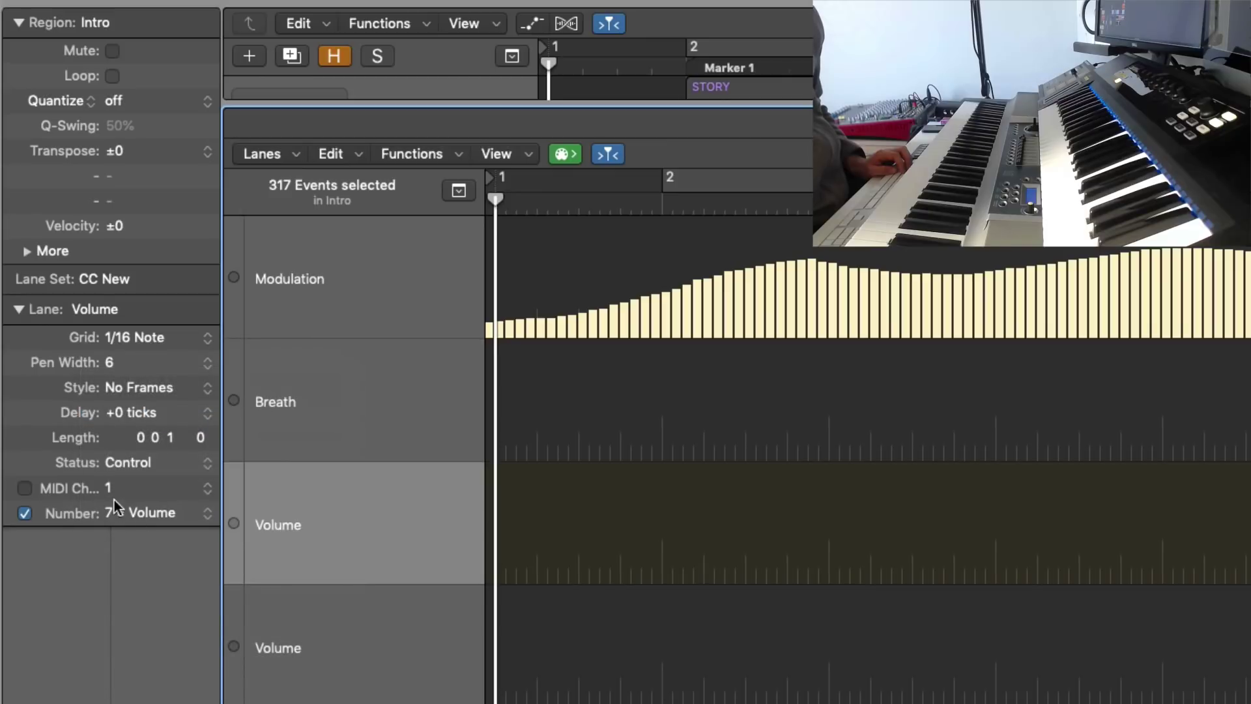
left_click(158, 513)
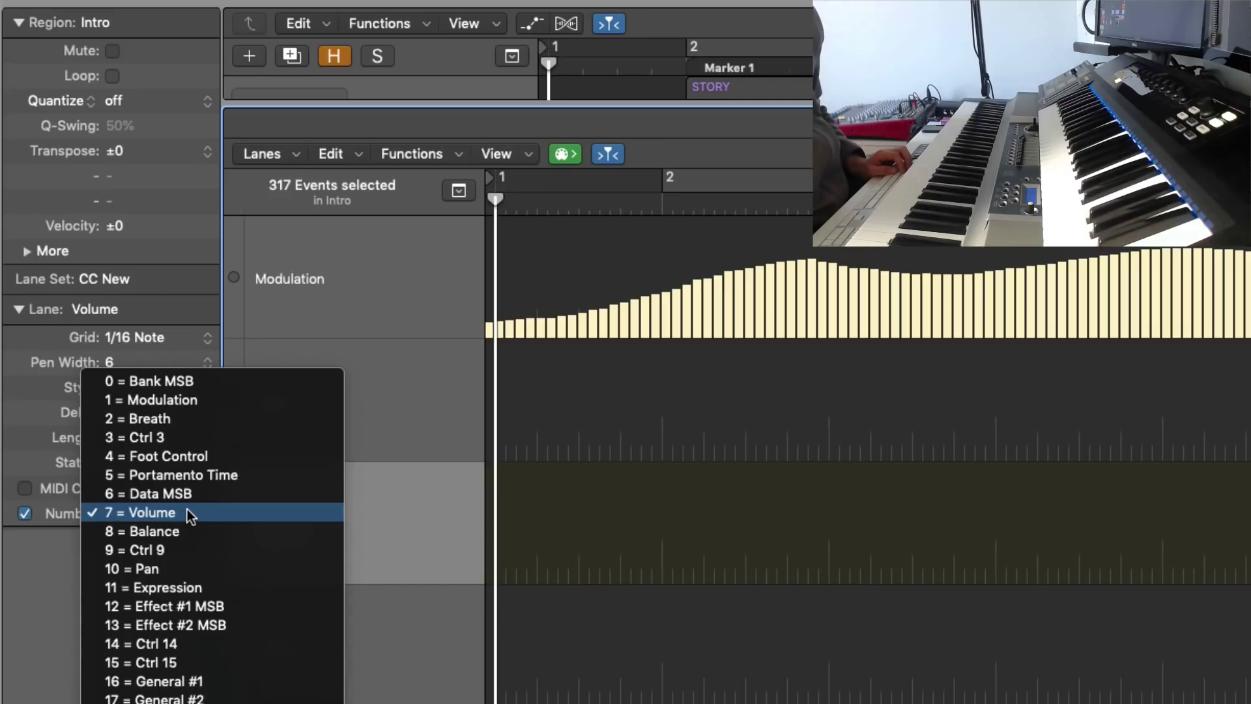
left_click(157, 588)
left_click(365, 636)
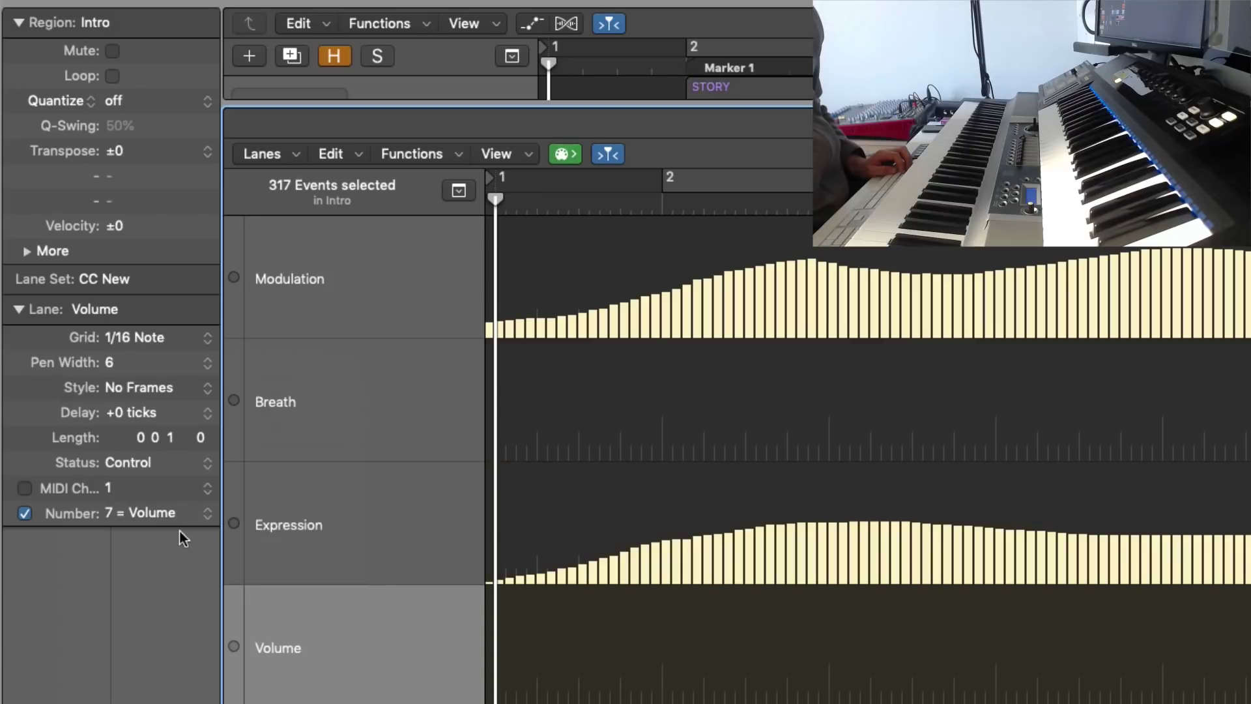
left_click(186, 514)
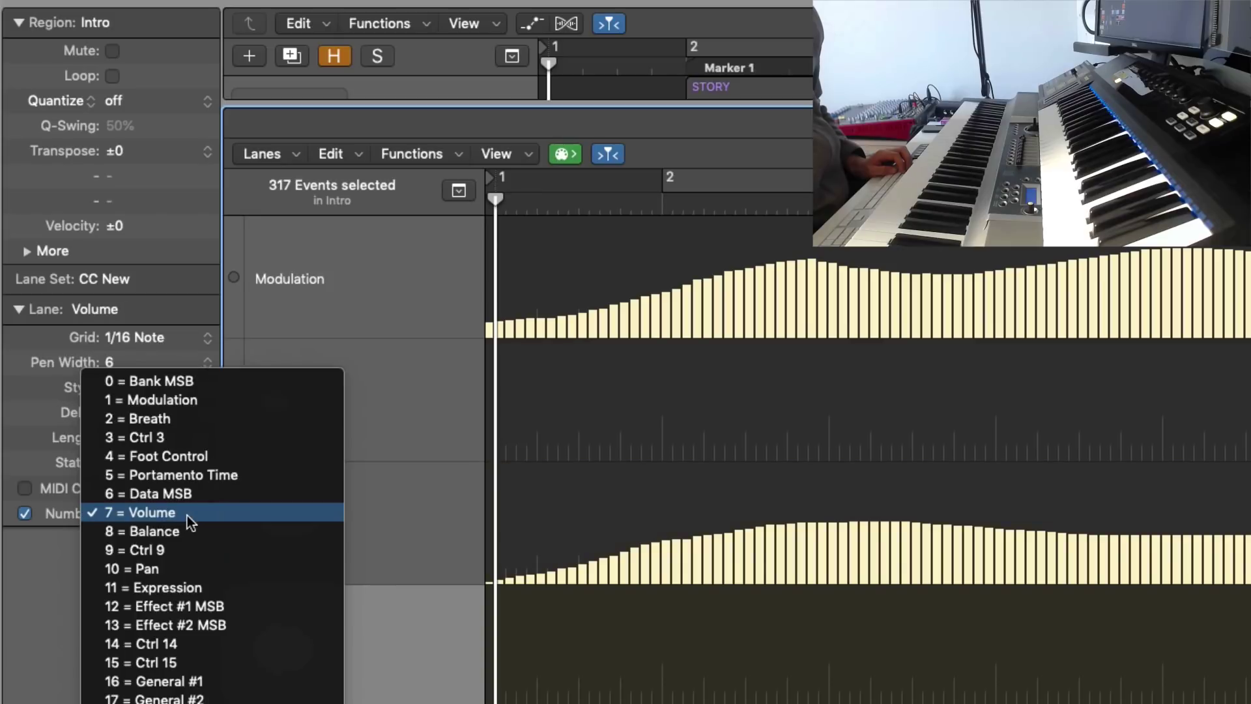
left_click(126, 569)
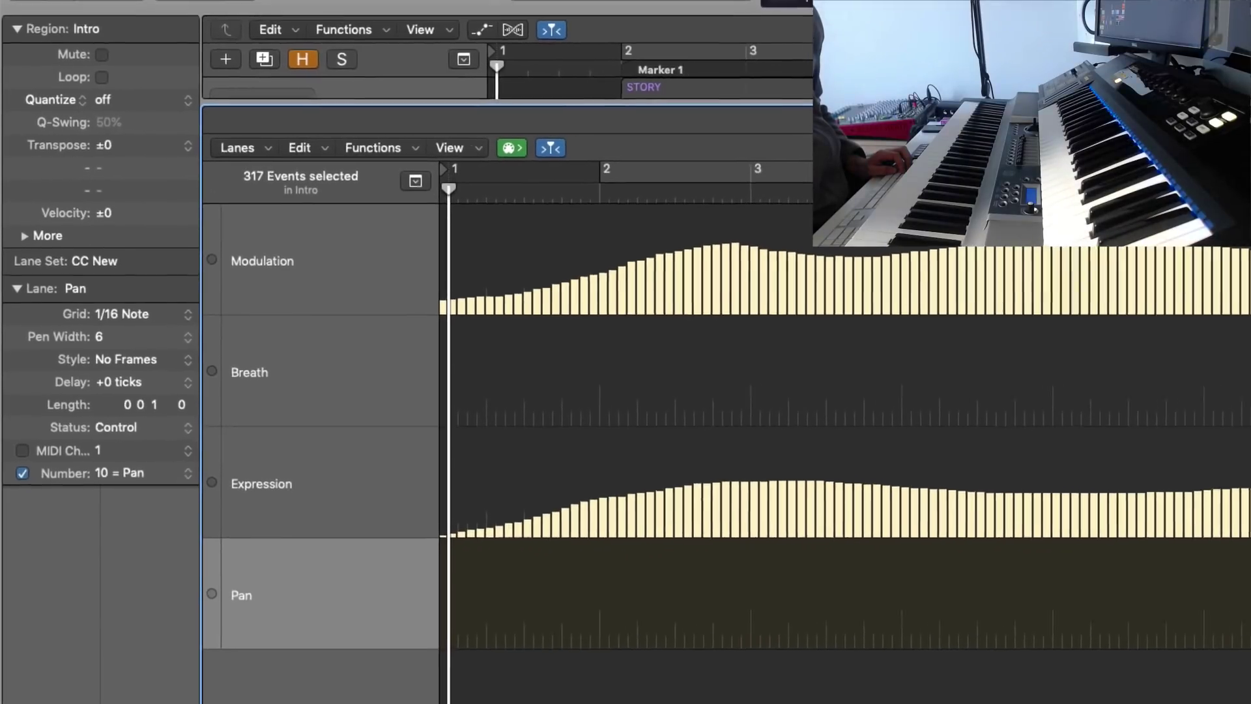
- Compare the Intro region's CC data in the Tracks area and the Piano Roll's automation area, and return to the Step Editor
key("e")
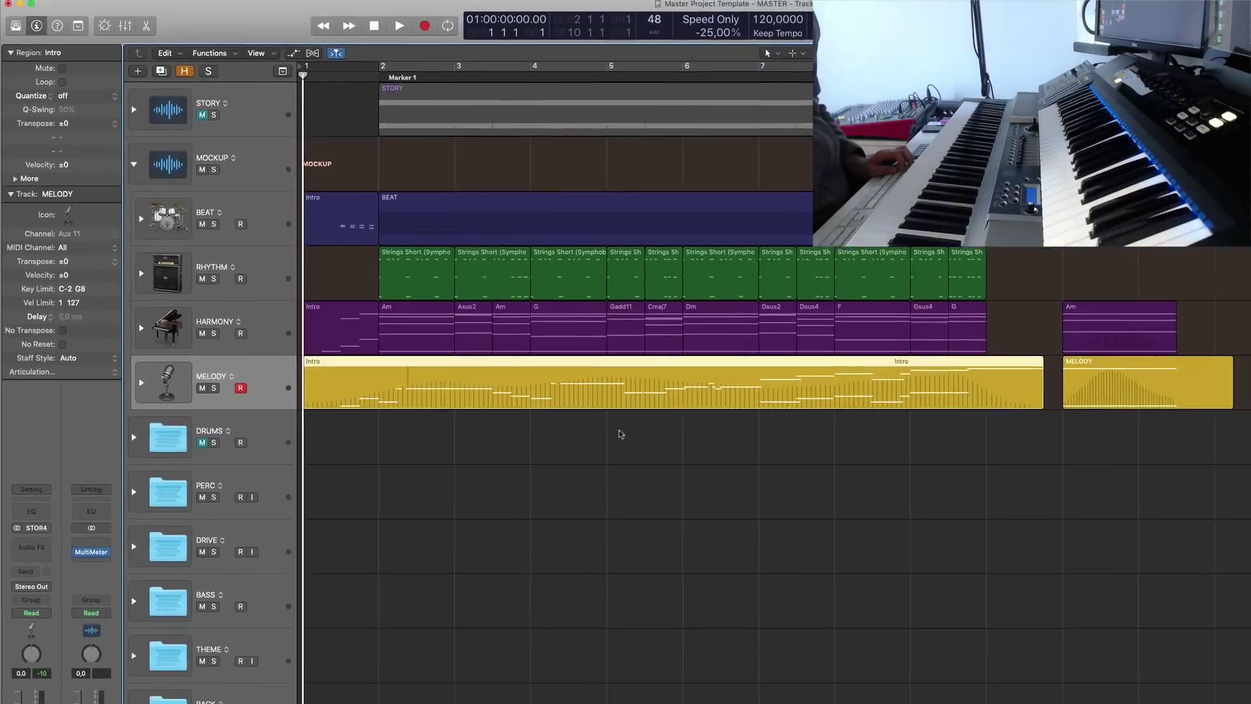
key("e")
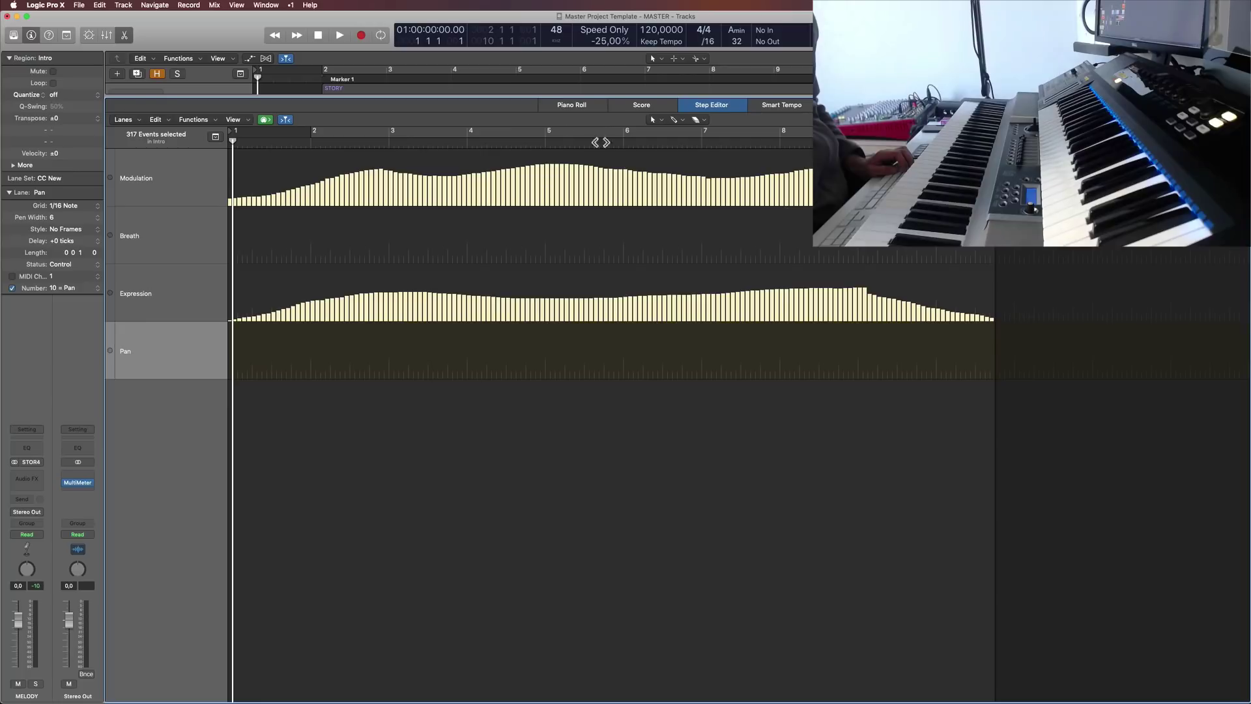
left_click(568, 106)
key("a")
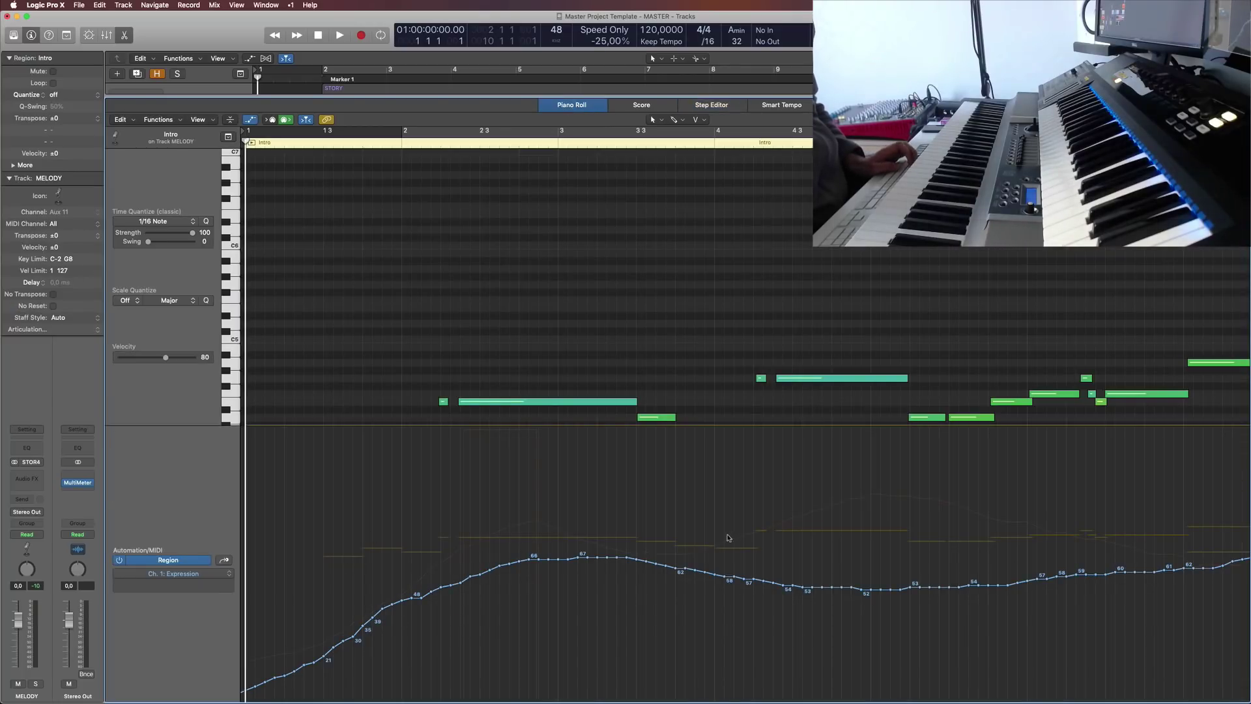
left_click(722, 107)
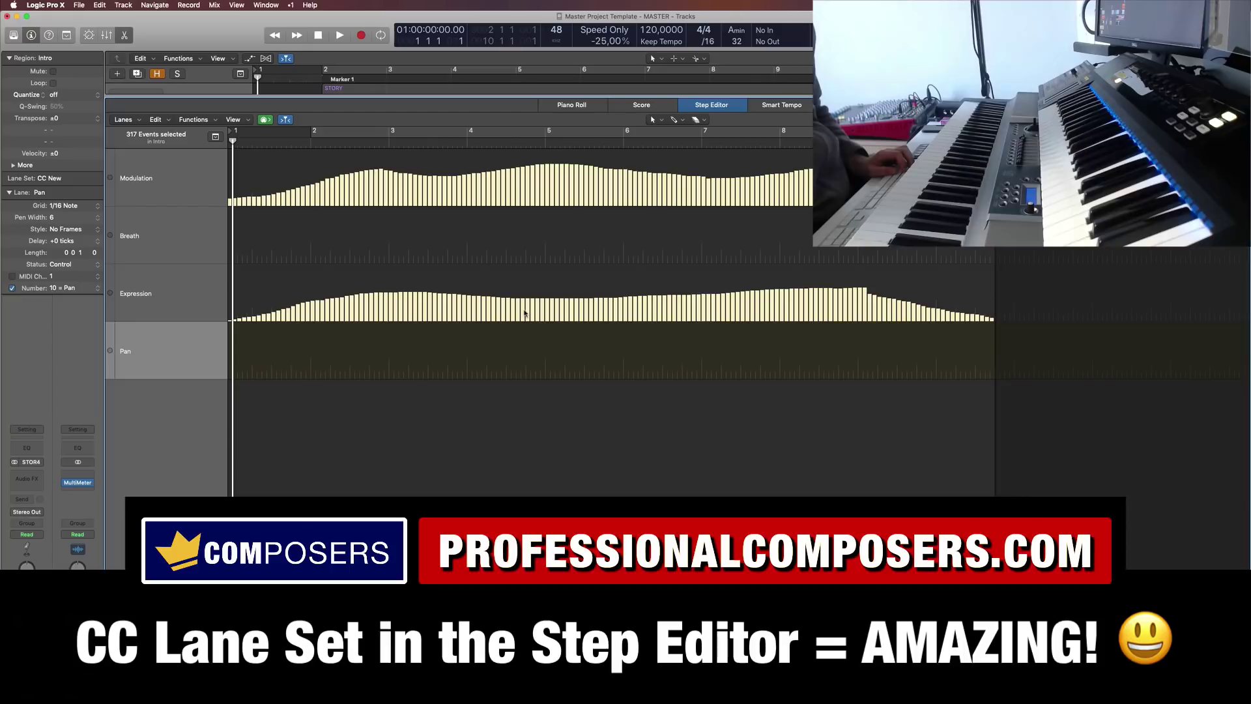
- Select the Modulation lane and redraw its curve freehand with the Pencil Tool from bar 1 to about bar 8
left_click(228, 201)
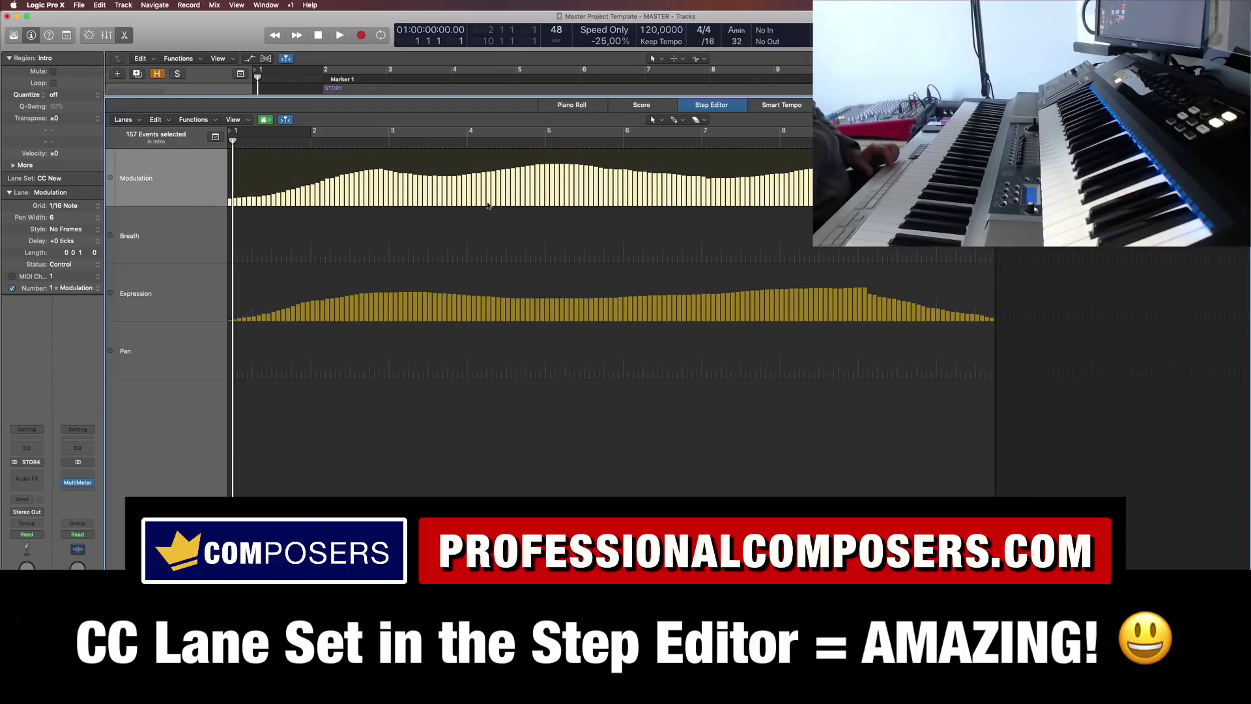
left_click(682, 121)
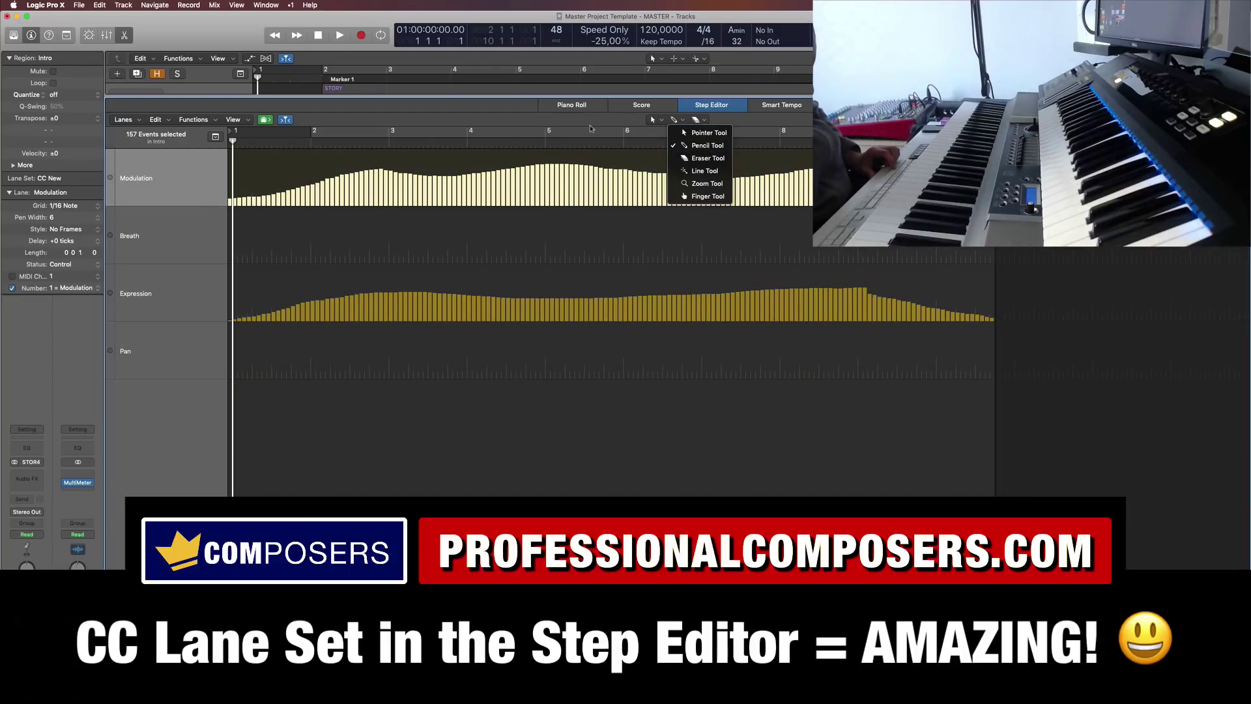
left_click(521, 121)
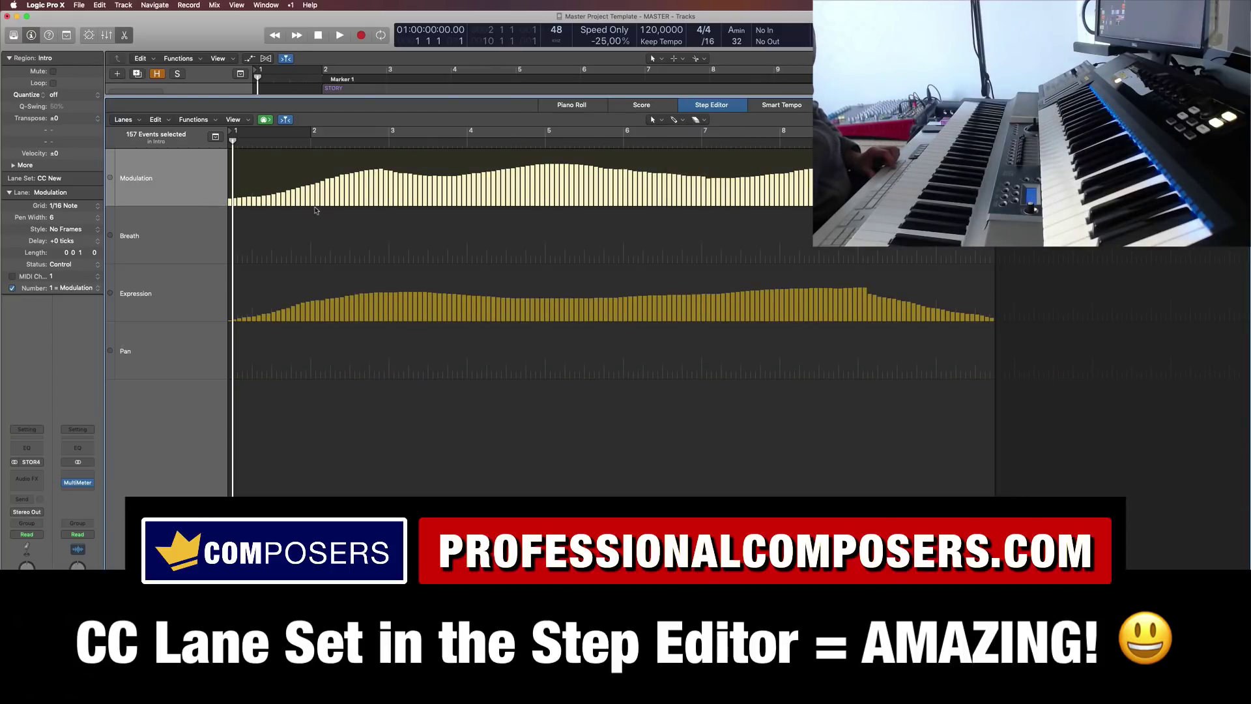
left_click(239, 204)
mouse_move(287, 202)
left_mouse_down()
mouse_move(365, 180)
mouse_move(755, 187)
mouse_move(815, 173)
left_mouse_up()
- Select the events of the Modulation, Breath, Expression and Pan lanes together
left_click(163, 185)
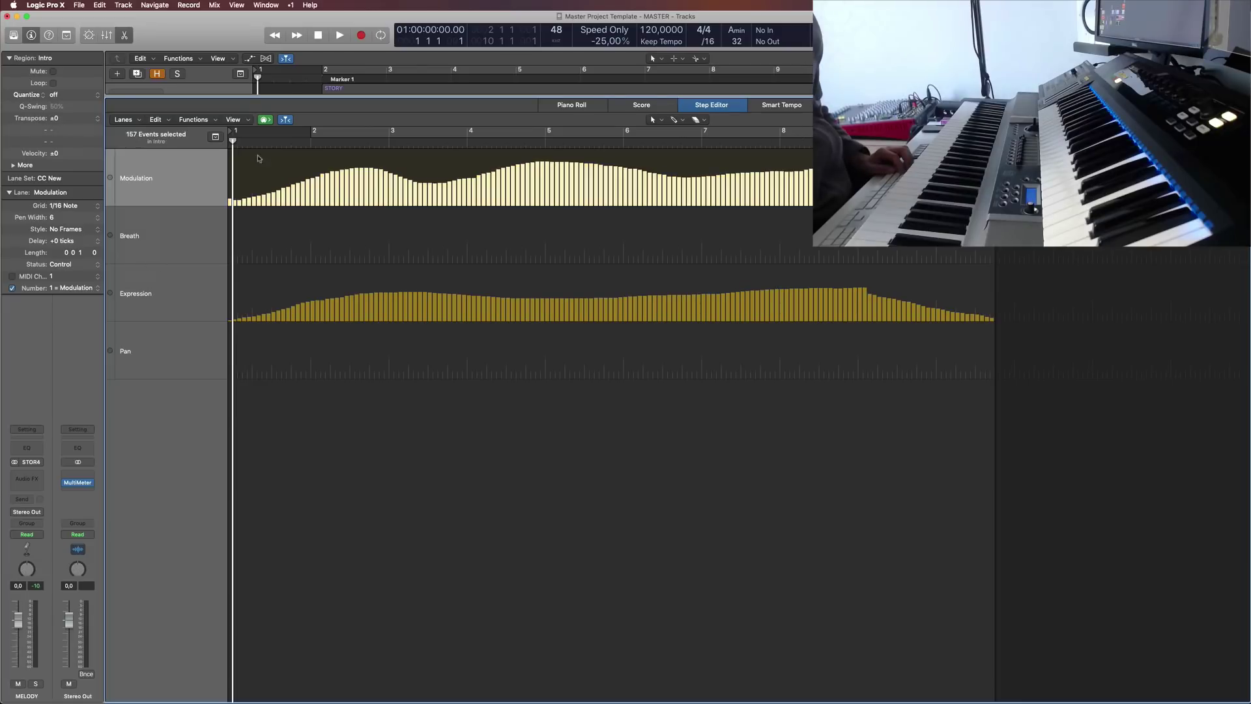
left_click(181, 235, "shift")
left_click(193, 300, "shift")
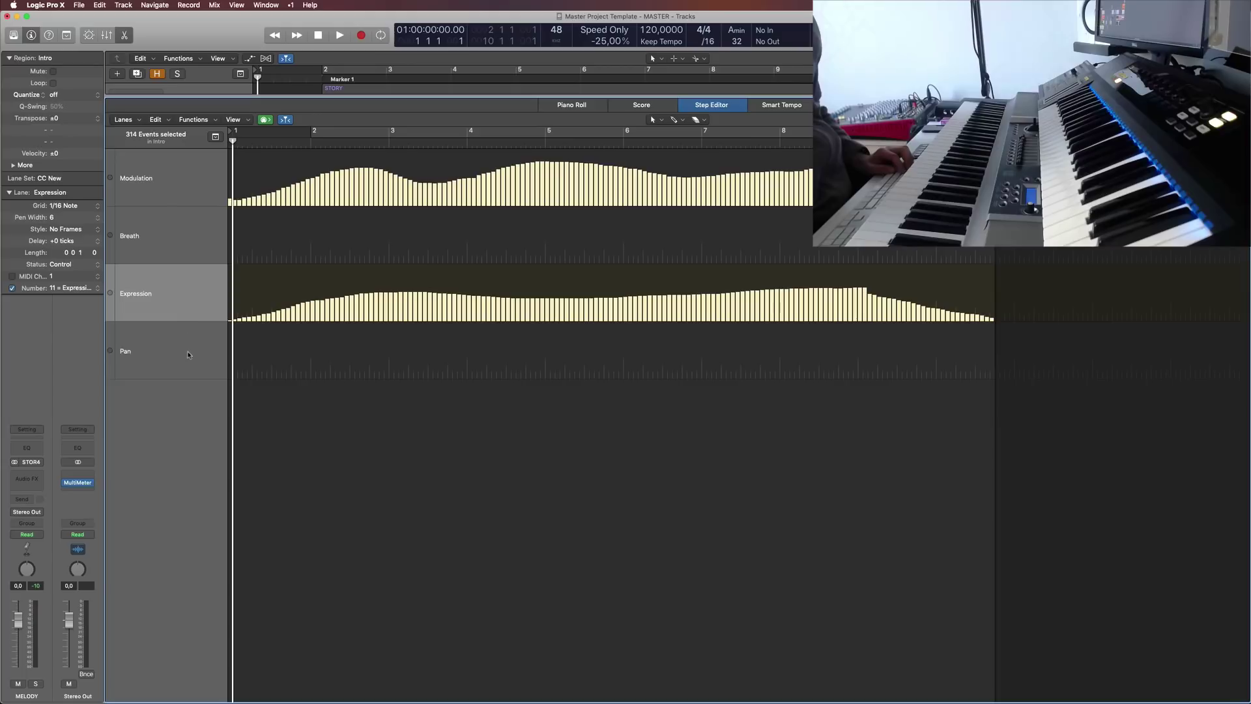
left_click(187, 355, "shift")
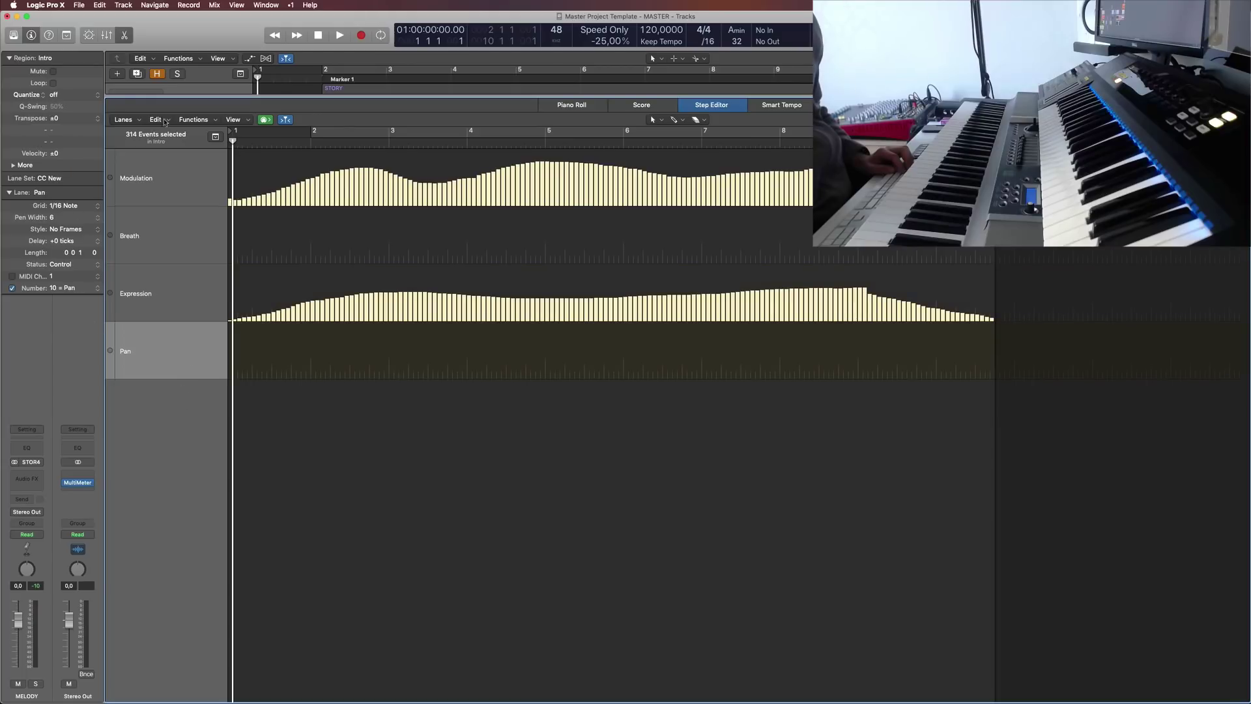
- Add a fifth lane to the CC New lane set and assign it to controller number 74 = Brightness
left_click(125, 120)
left_click(143, 182)
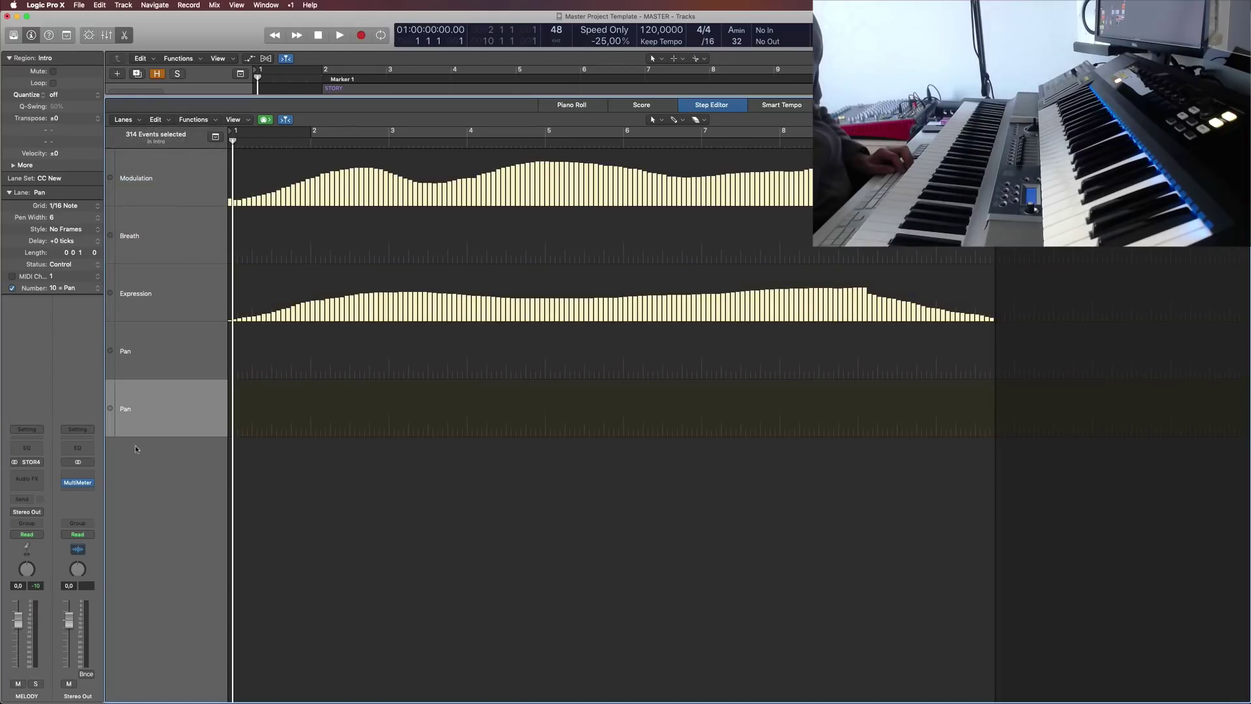
left_click(97, 289)
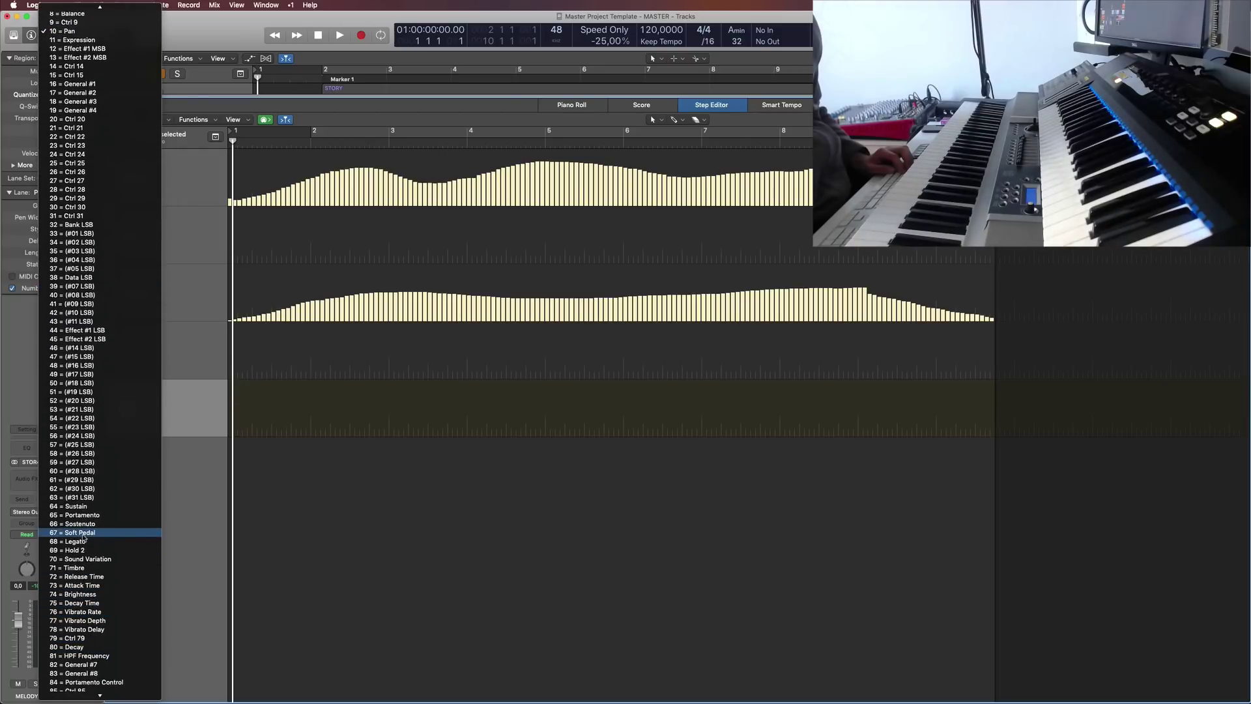
left_click(90, 594)
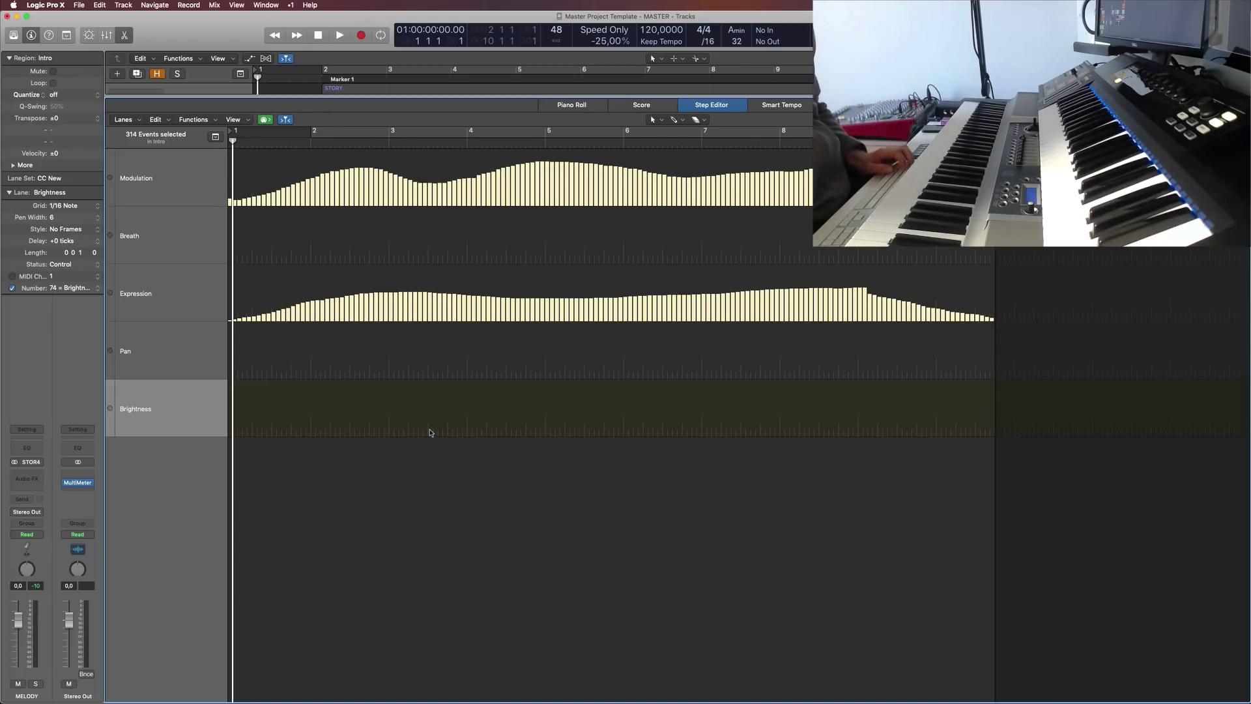
- Close the editor, reselect the Intro region on the MELODY track in the Tracks area, and reopen the Step Editor
key("e")
left_click(477, 492)
left_click(450, 355)
key("e")
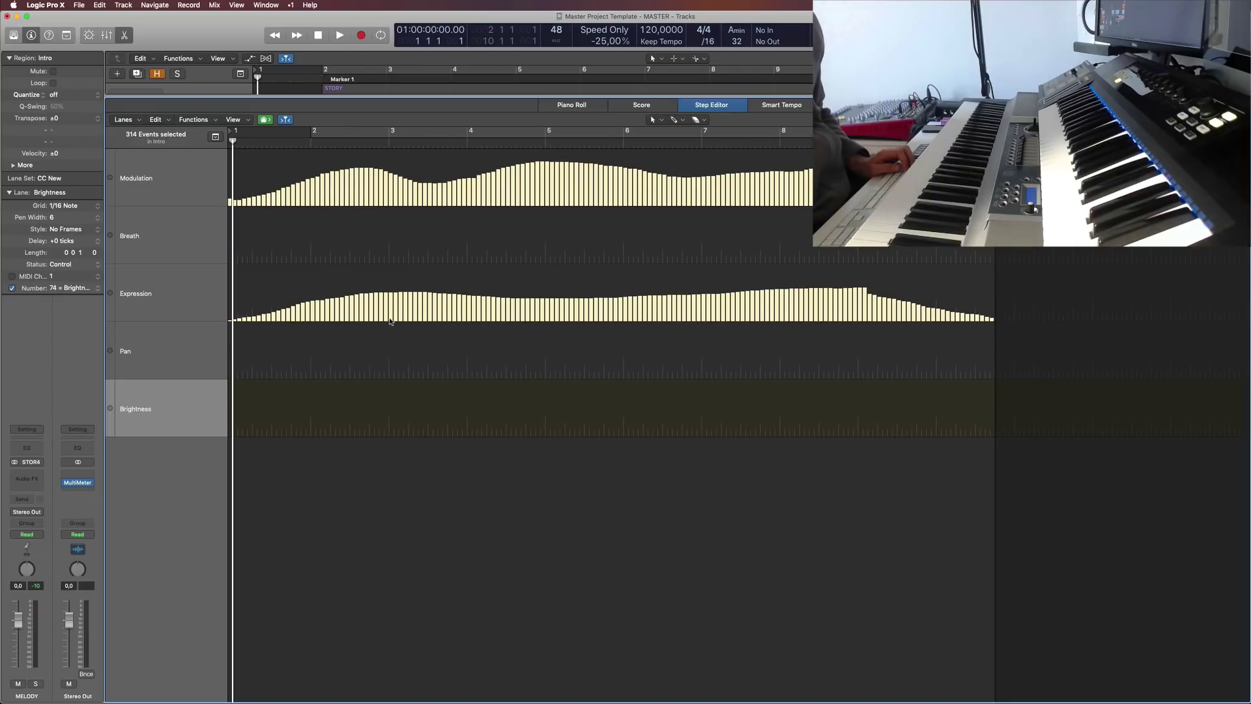
- Select the Expression lane and redraw its curve freehand from bar 1 to about bar 5
left_click(192, 302)
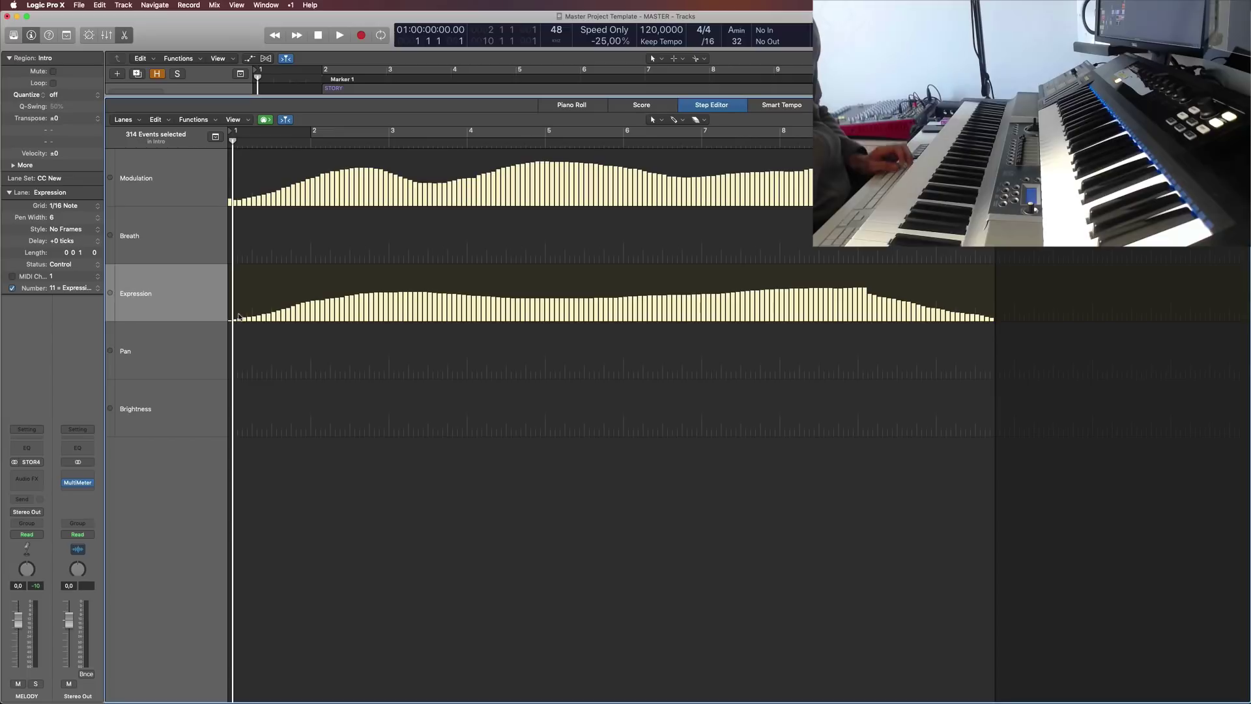
mouse_move(248, 323)
left_mouse_down()
mouse_move(359, 298)
mouse_move(541, 293)
left_mouse_up()
- Select all events of the Expression lane and add the Modulation lane's events to the selection
left_click(204, 246)
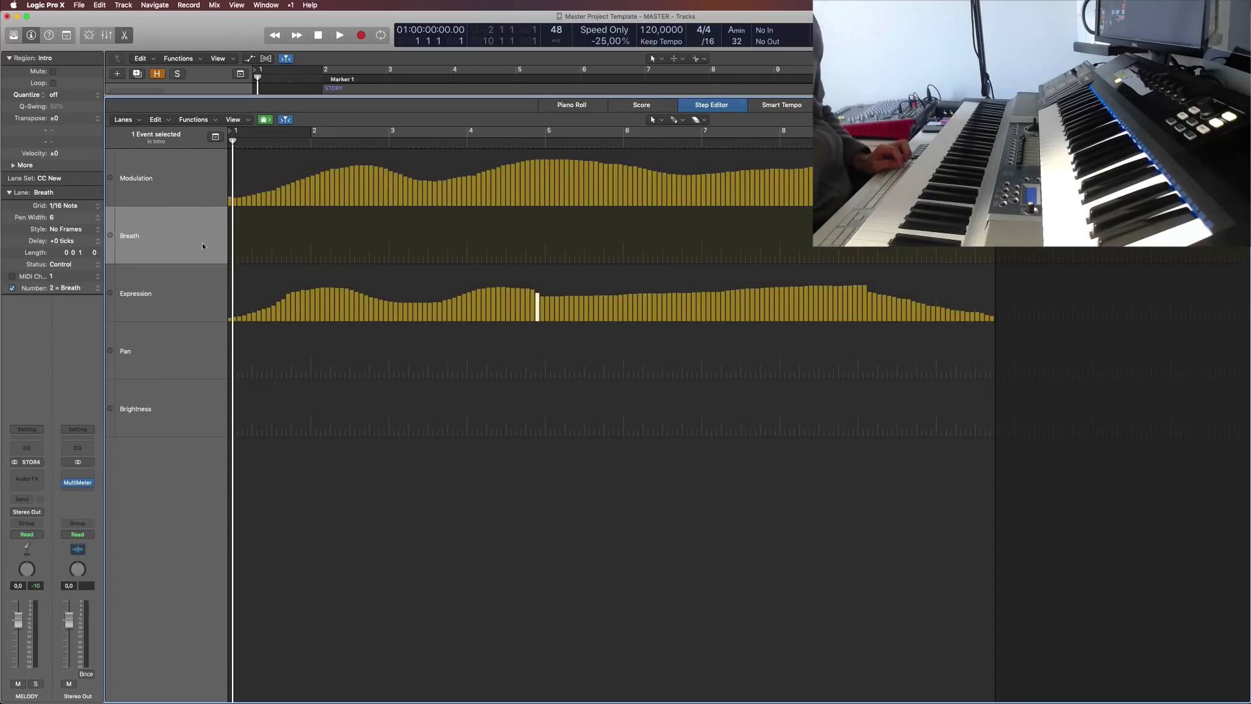
left_click(199, 285)
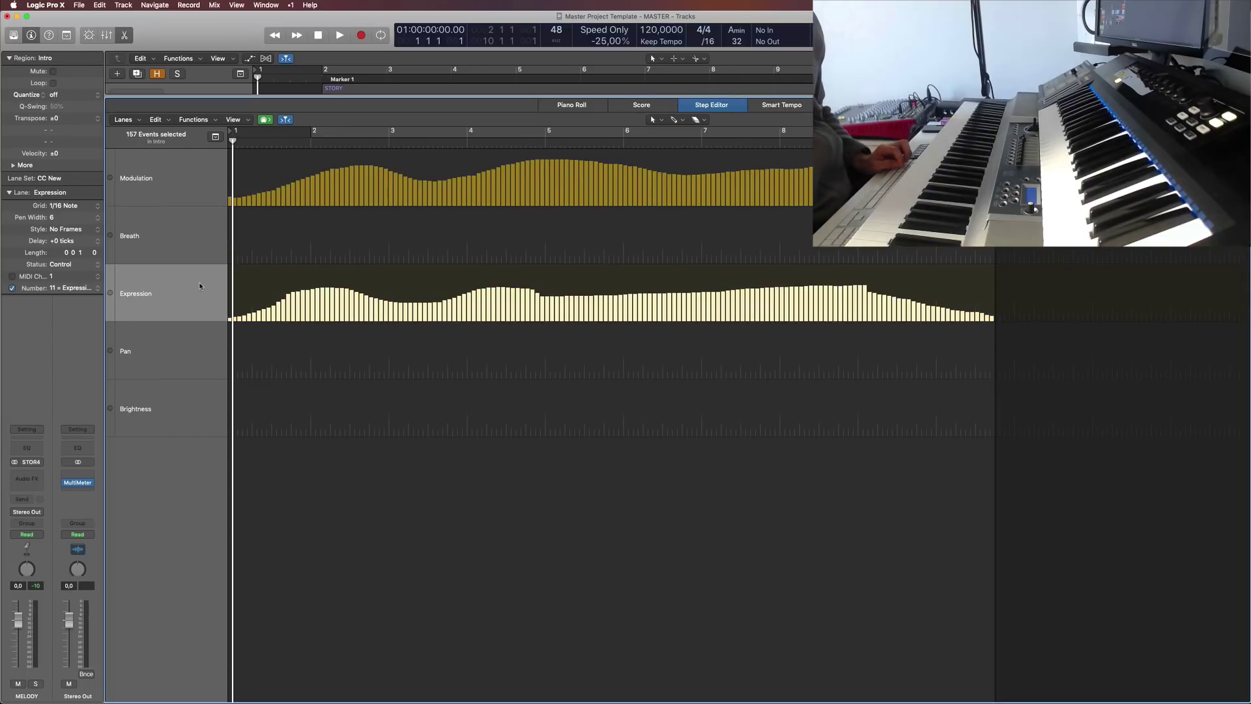
left_click(202, 155, "shift")
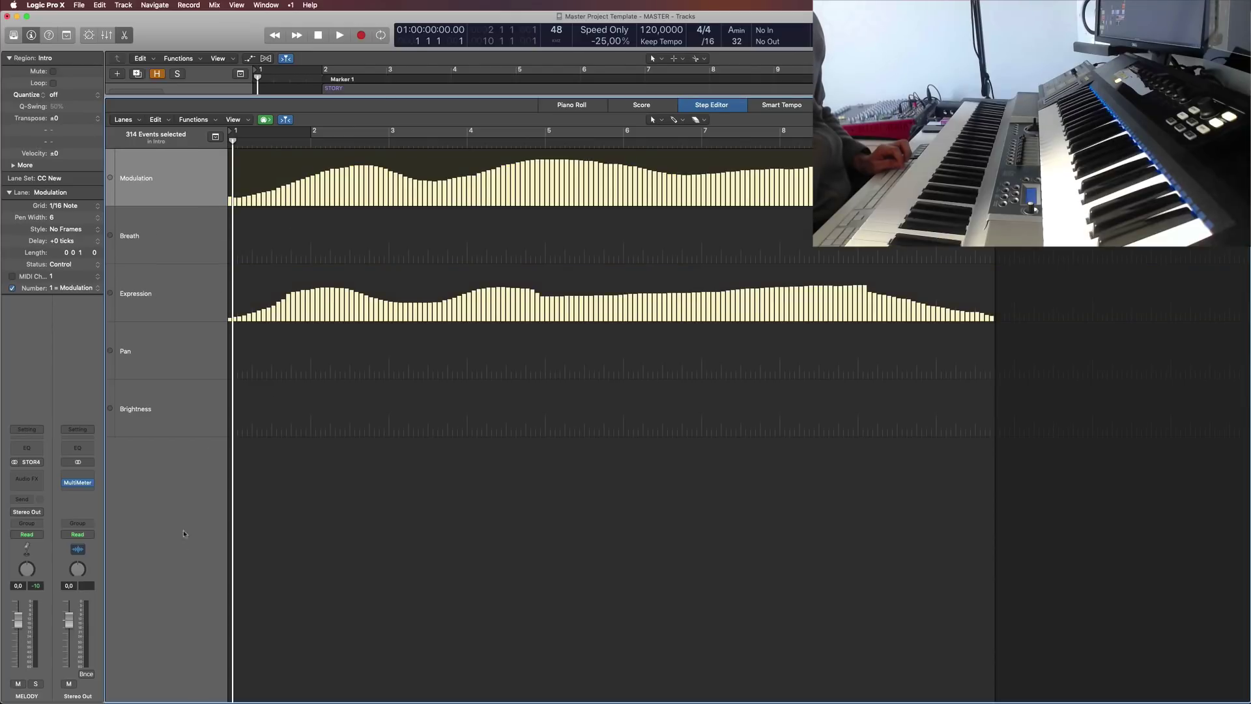
- Select only the Expression lane's events, delete them, and undo the deletion
left_click(207, 344)
left_click(1106, 337)
left_click(172, 289)
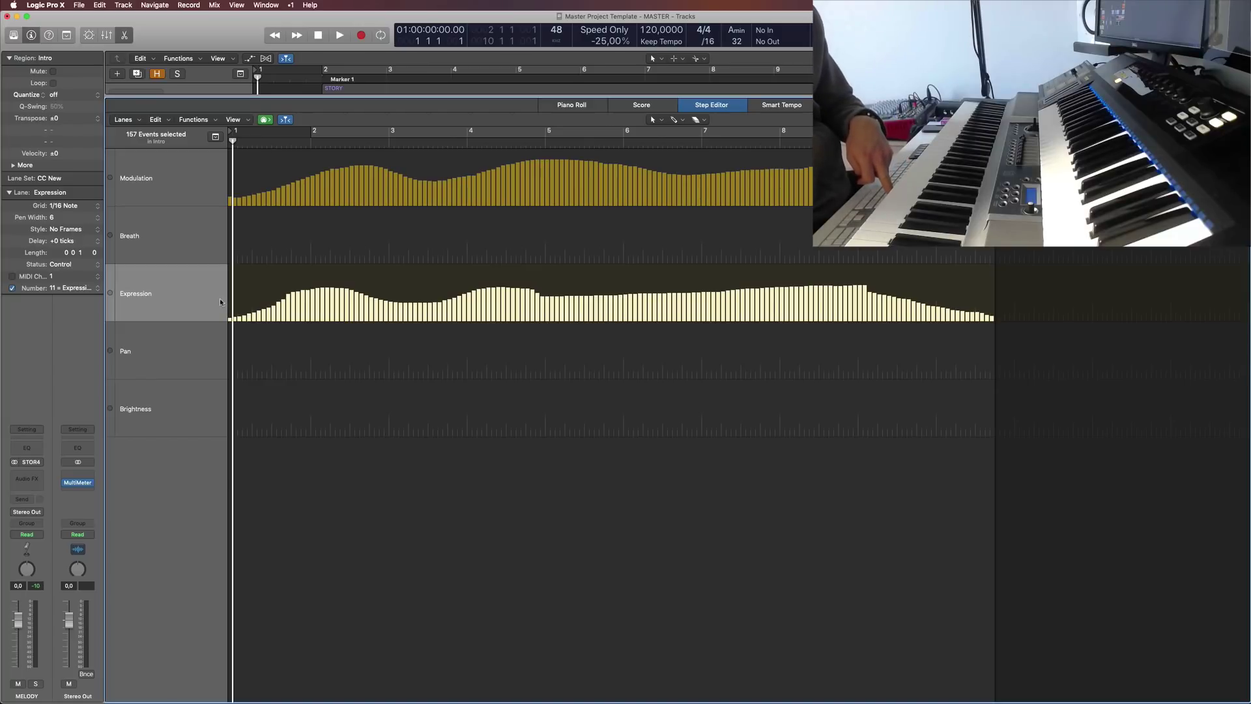
key("Delete")
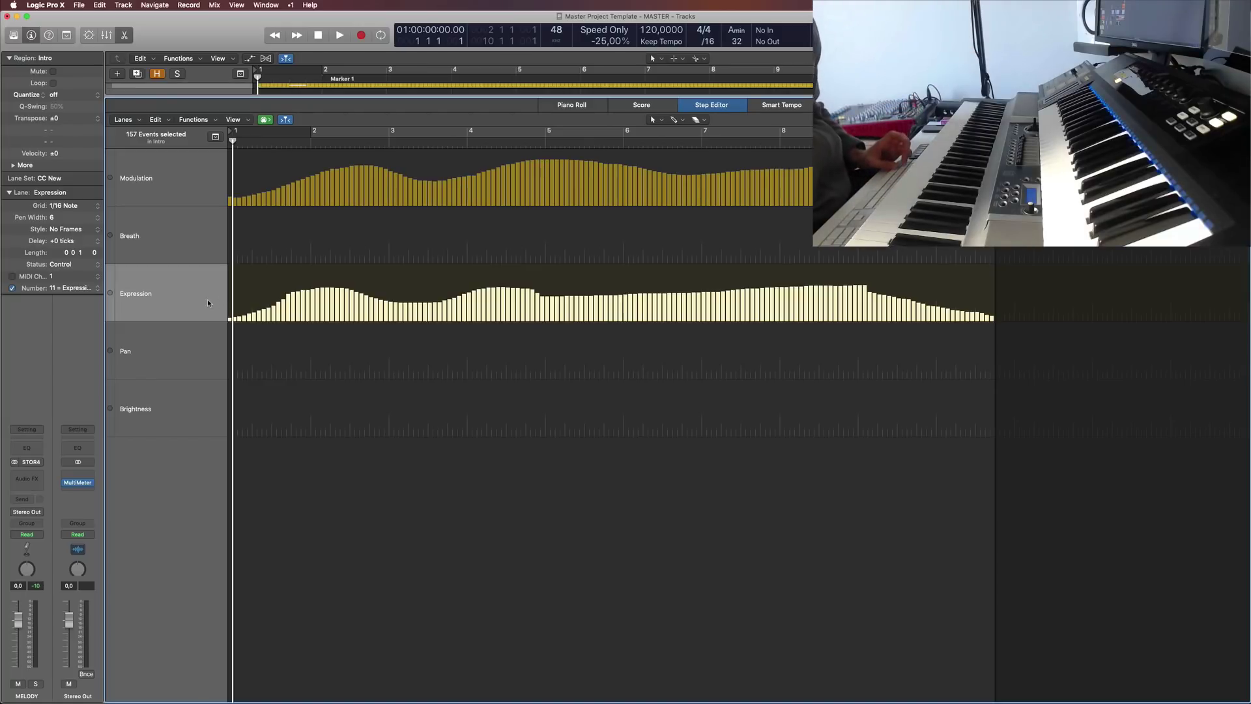
key("super+z")
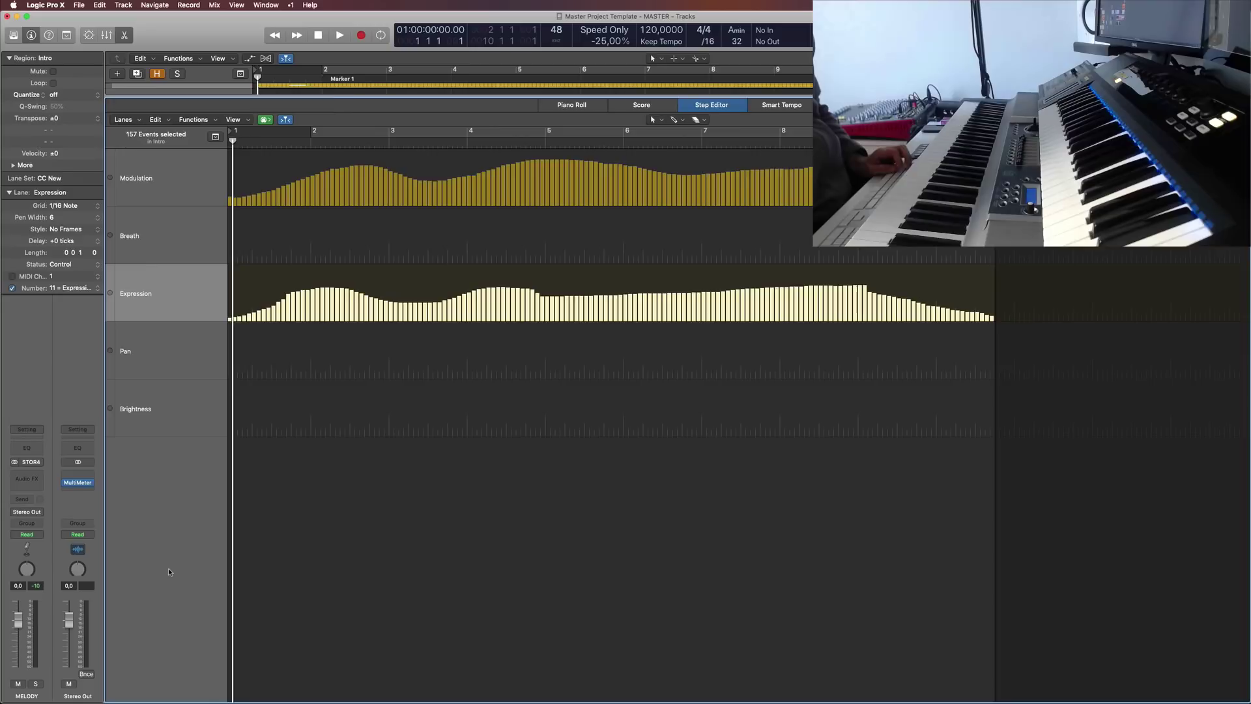
- Close the Step Editor and deselect all regions in the Tracks area
key("e")
left_click(603, 413)
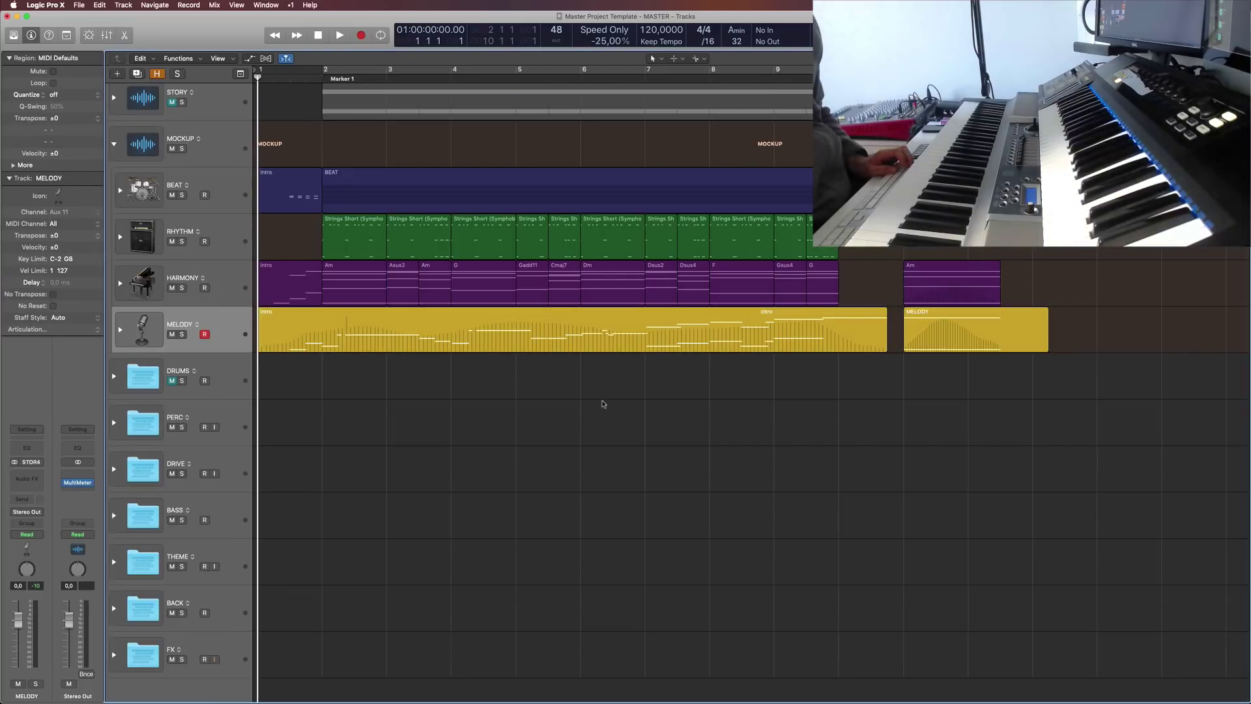